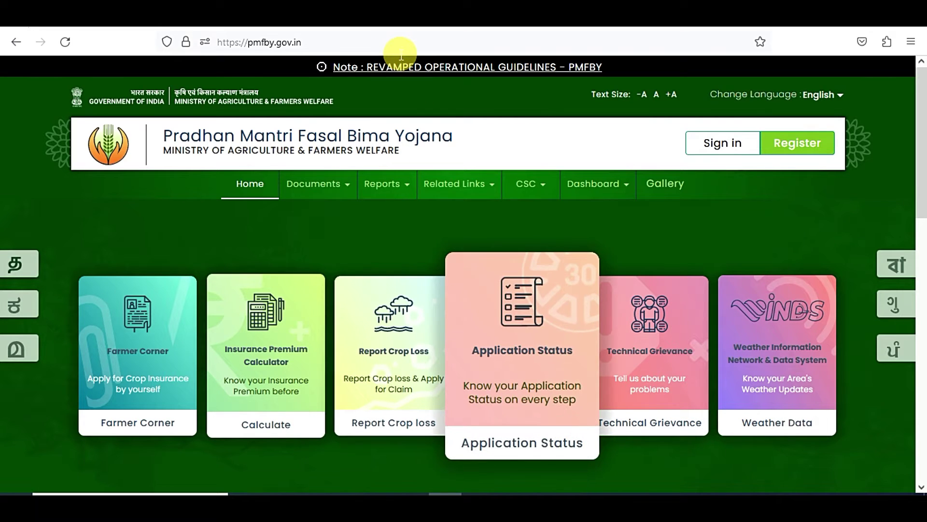
# - Open the CSC Login page and sign in to Digital Seva Connect with the captcha text
pyautogui.click(543, 195)
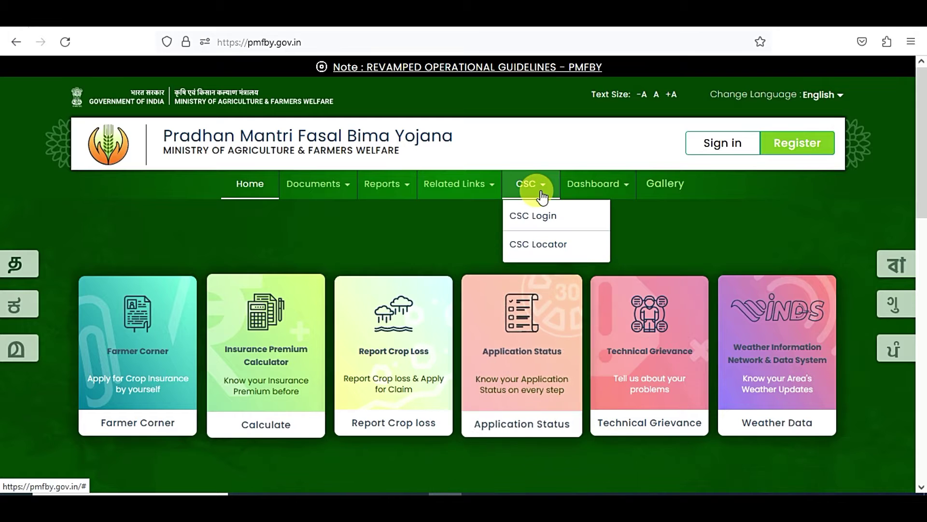
pyautogui.click(563, 229)
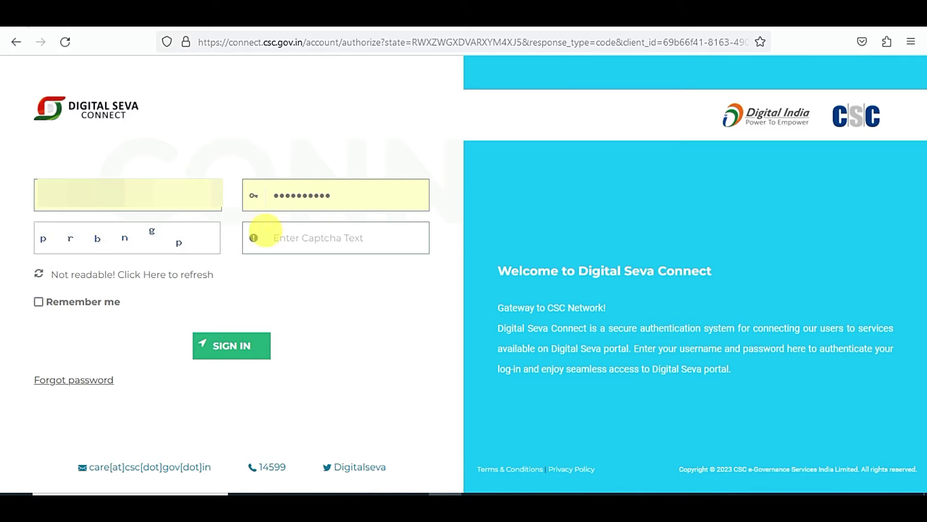
pyautogui.click(306, 252)
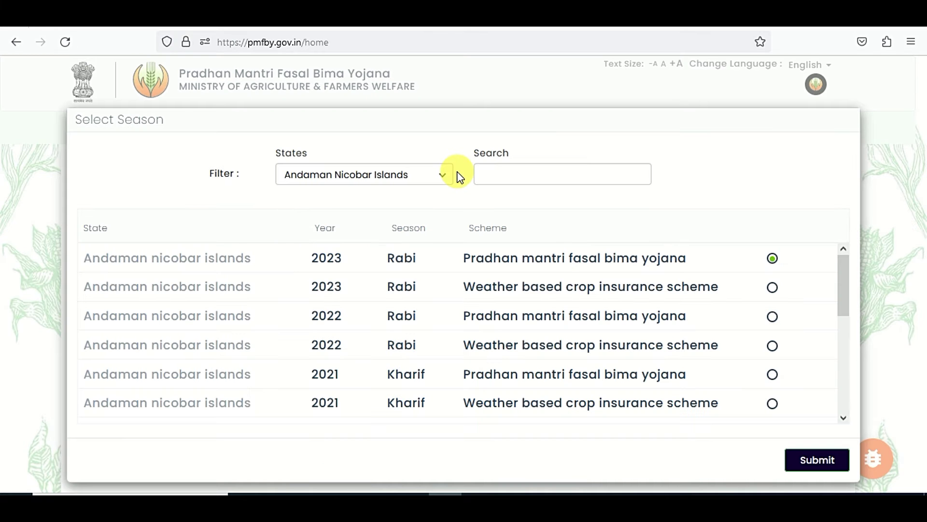
# - Select Maharashtra with the 2023 Rabi season of the Pradhan Mantri Fasal Bima Yojana scheme, and submit the season choice
pyautogui.click(442, 177)
pyautogui.moveTo(446, 233); pyautogui.dragTo(445, 315)
pyautogui.click(386, 380)
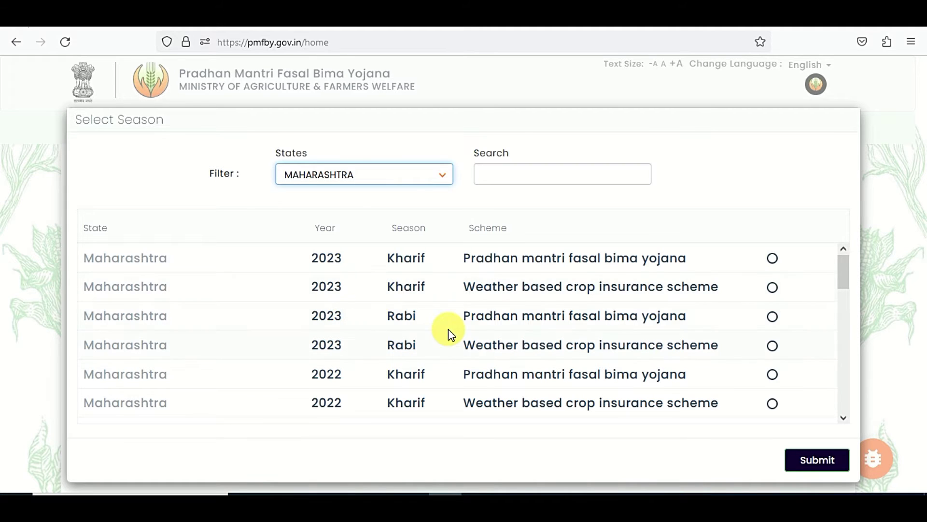
pyautogui.moveTo(463, 322); pyautogui.dragTo(691, 329)
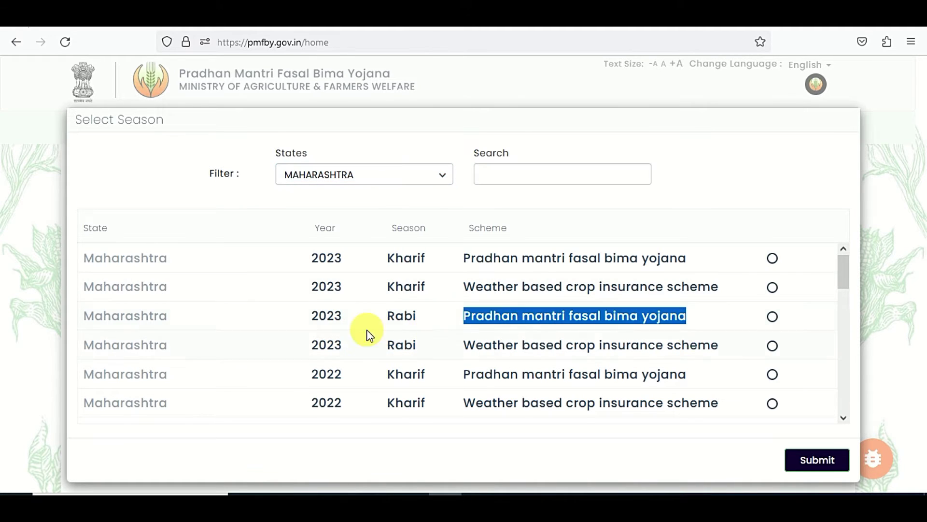
pyautogui.moveTo(385, 319); pyautogui.dragTo(415, 319)
pyautogui.moveTo(309, 316); pyautogui.dragTo(372, 316)
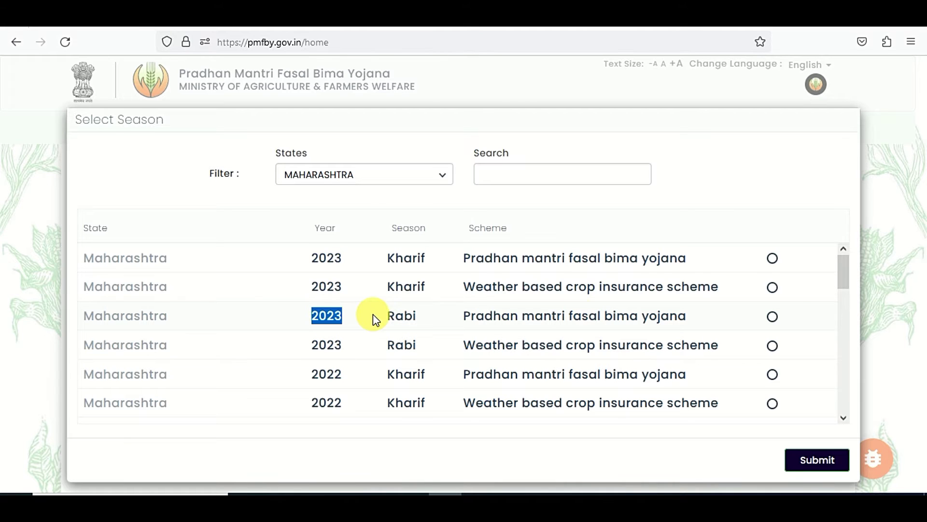
pyautogui.click(773, 318)
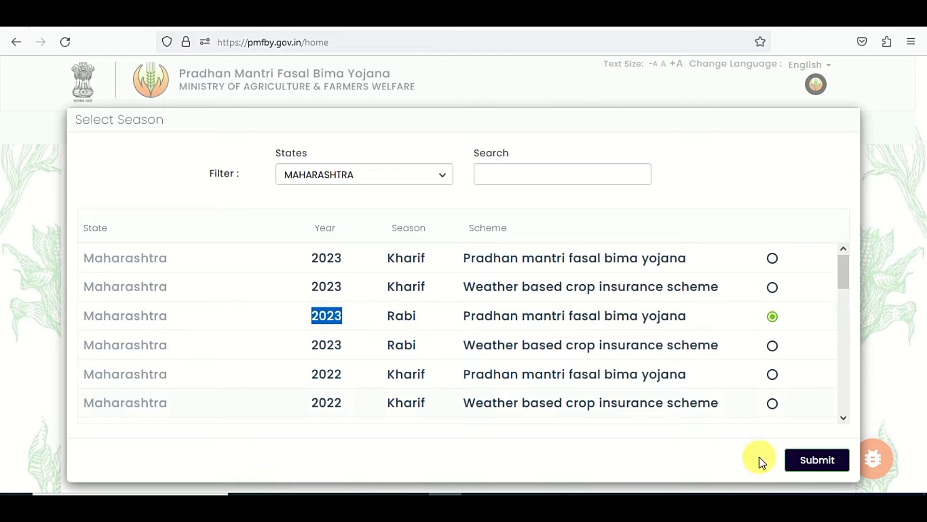
pyautogui.click(833, 463)
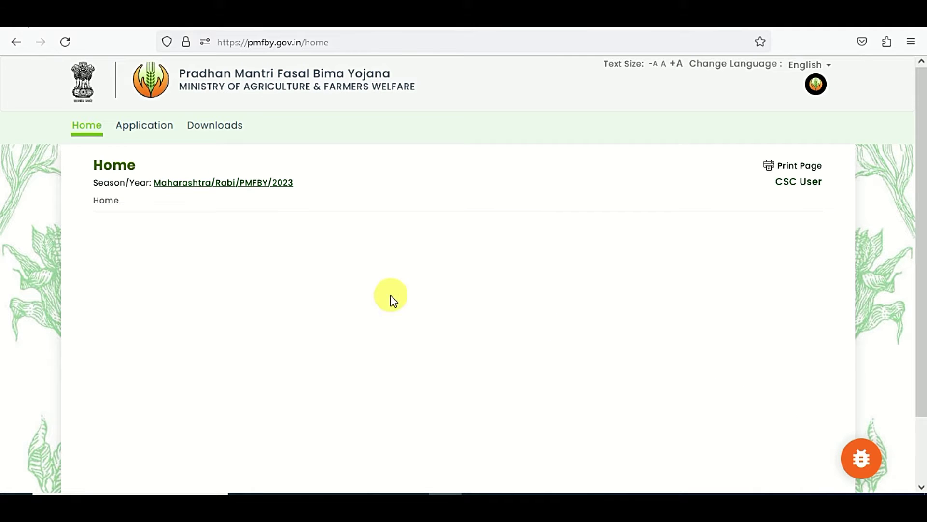
# - Open the Application Form for a new CSC farmer application
pyautogui.click(147, 121)
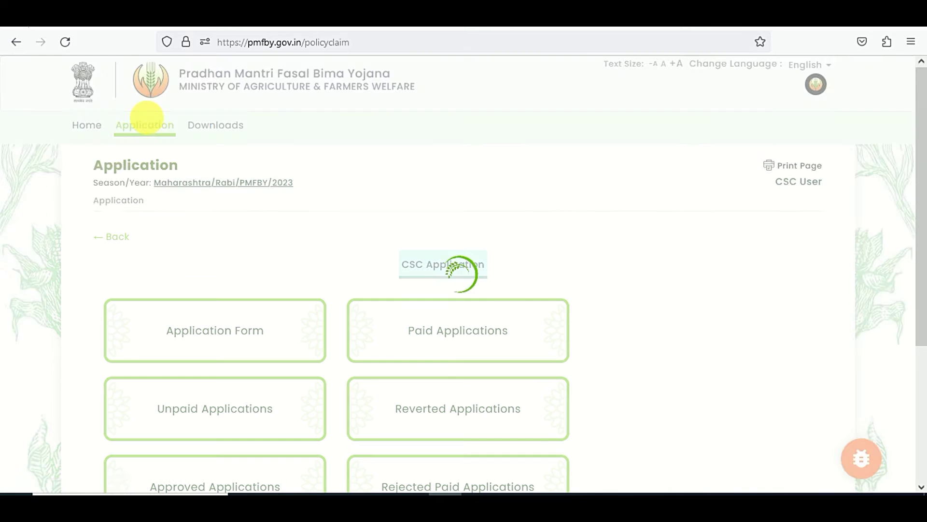
pyautogui.scroll(-4, 266, 312)
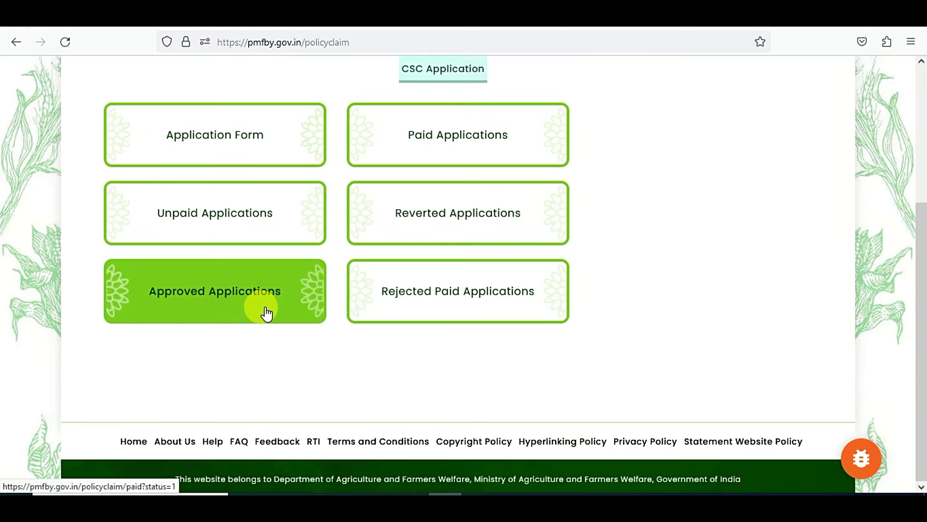
pyautogui.click(227, 153)
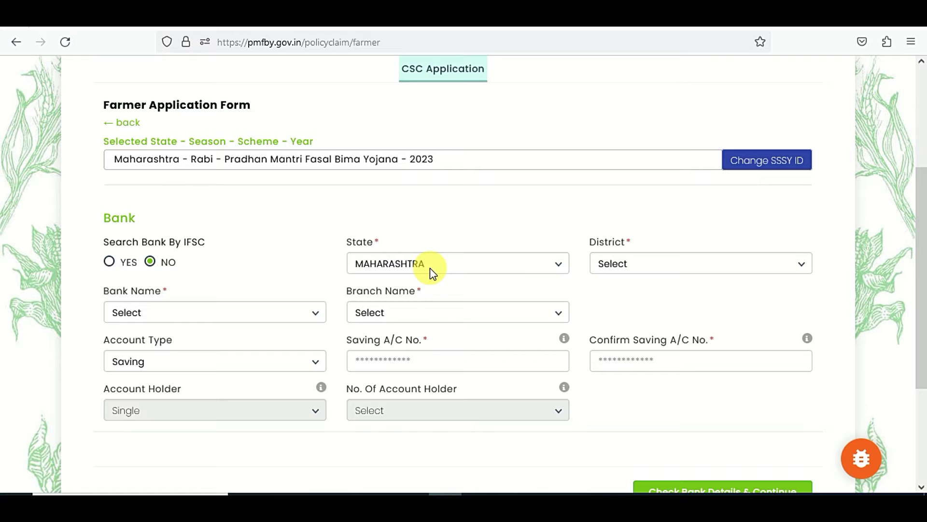
# - Set the bank district to Ahmednagar, look over the bank name options, and keep Saving as the account type
pyautogui.click(617, 264)
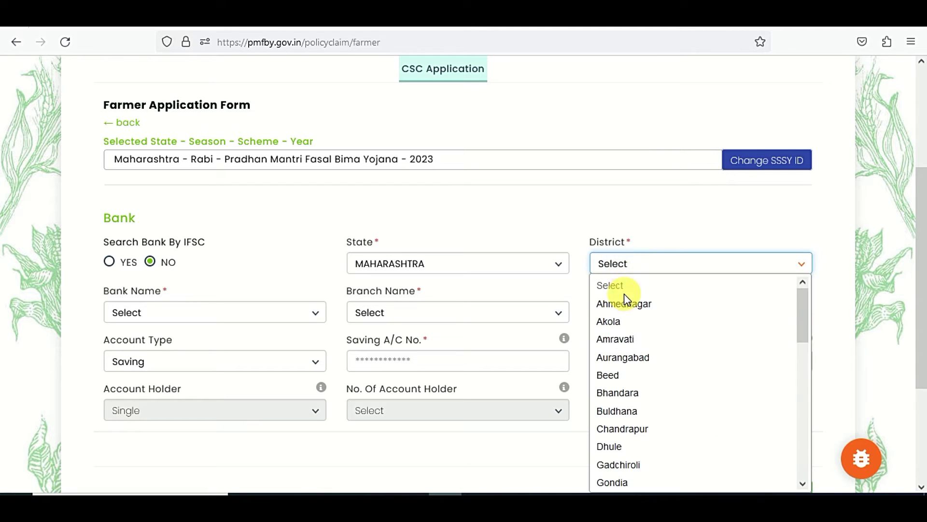
pyautogui.click(625, 307)
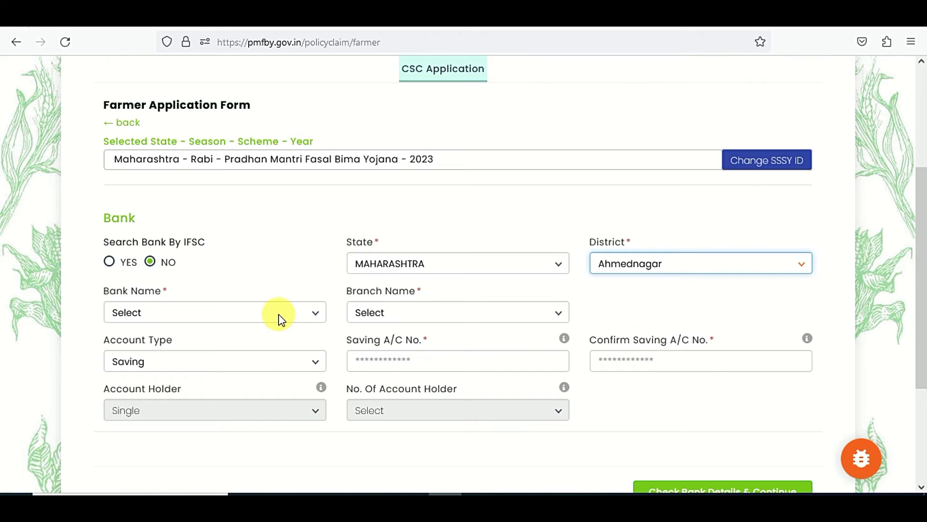
pyautogui.click(280, 319)
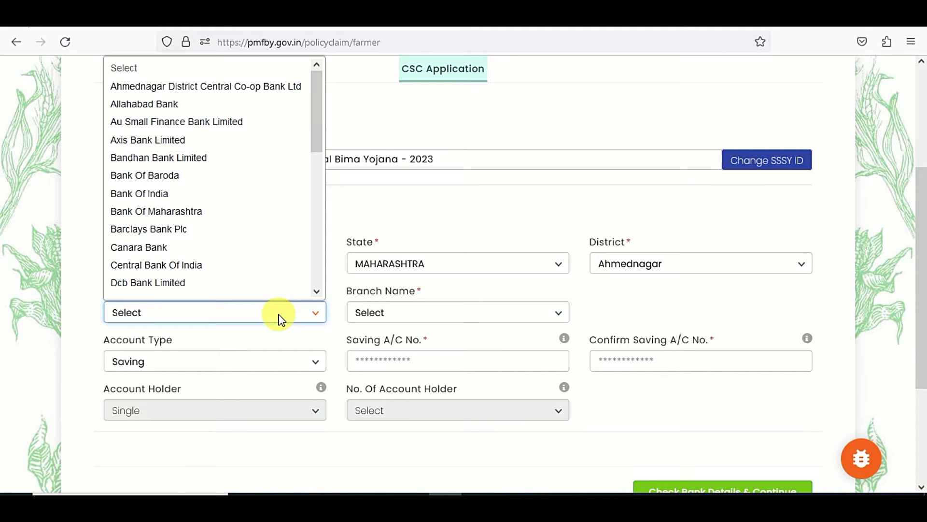
pyautogui.click(282, 319)
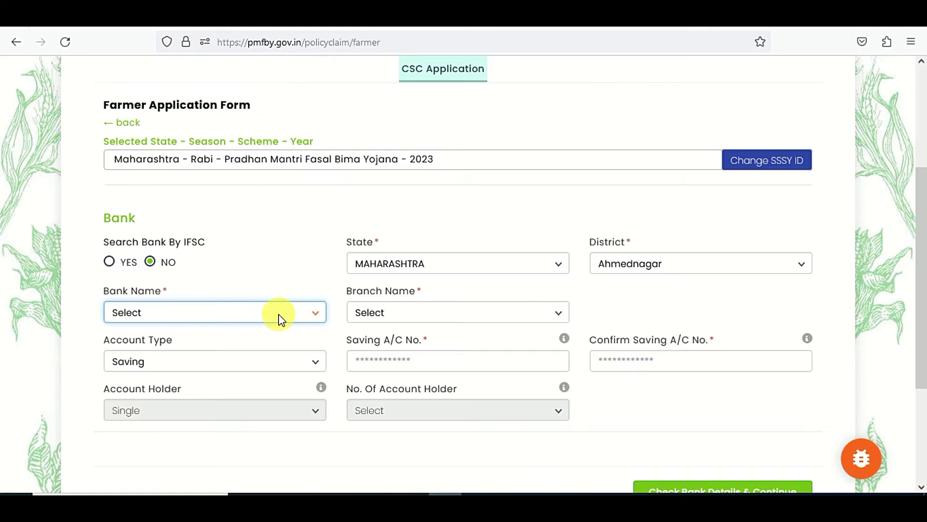
pyautogui.click(294, 363)
pyautogui.click(294, 363)
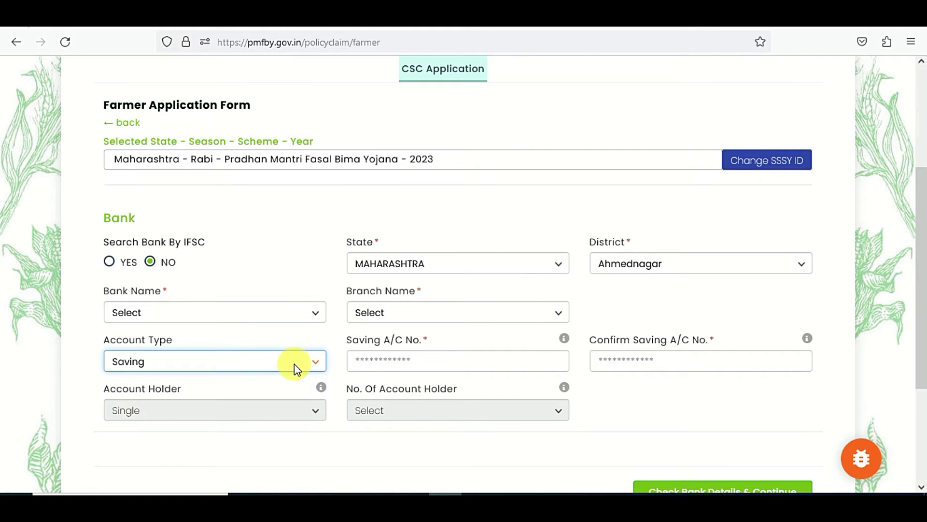
# - Go through the savings account number and confirmation fields, and check the bank details to continue
pyautogui.click(406, 367)
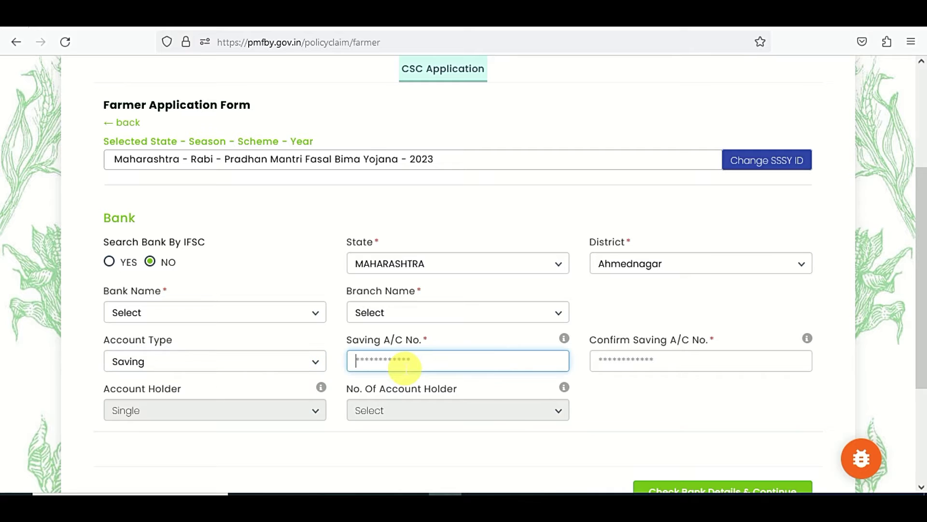
pyautogui.click(674, 370)
pyautogui.scroll(-3, 669, 379)
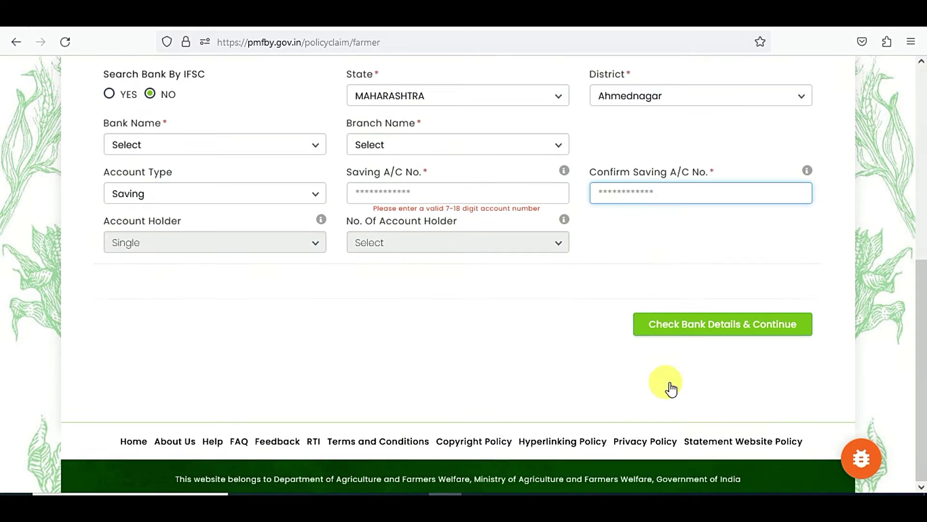
pyautogui.click(689, 333)
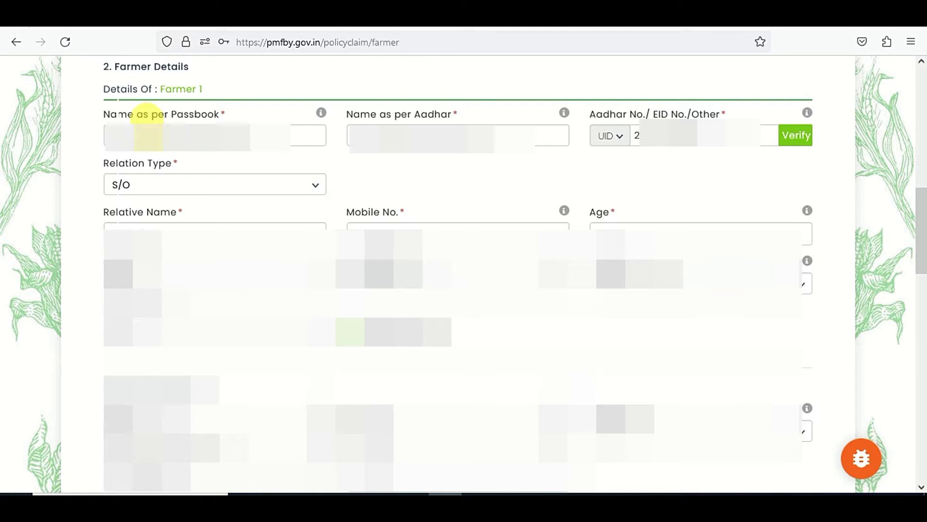
# - Check the farmer's name as per passbook and Aadhar, and verify the Aadhar number
pyautogui.moveTo(104, 115); pyautogui.dragTo(223, 120)
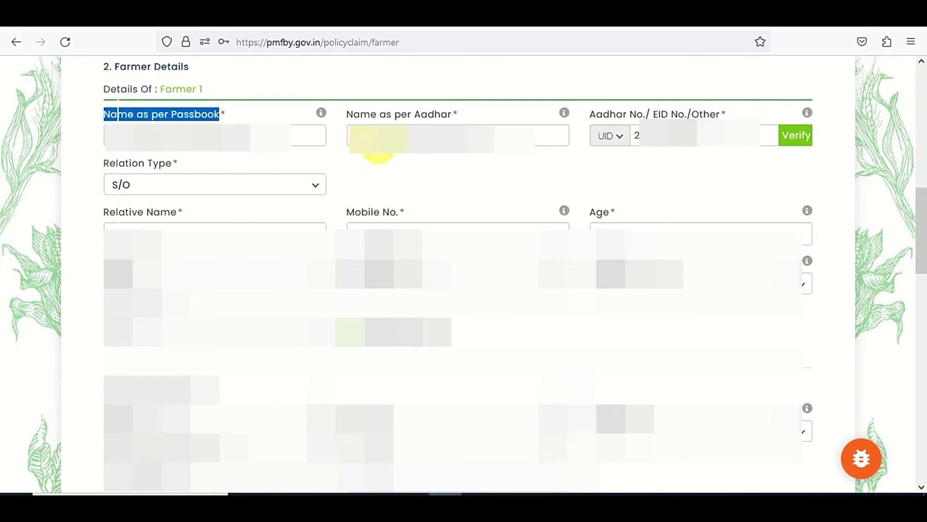
pyautogui.moveTo(344, 114); pyautogui.dragTo(463, 119)
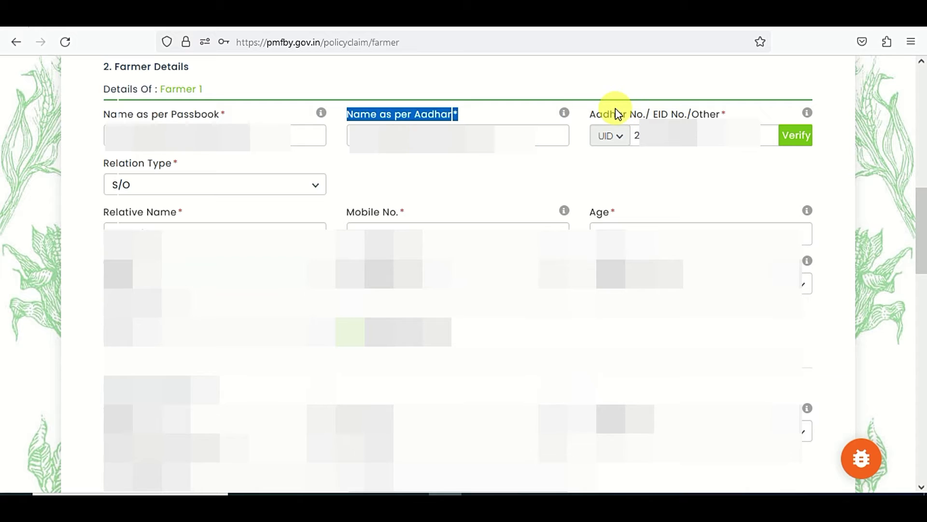
pyautogui.click(667, 154)
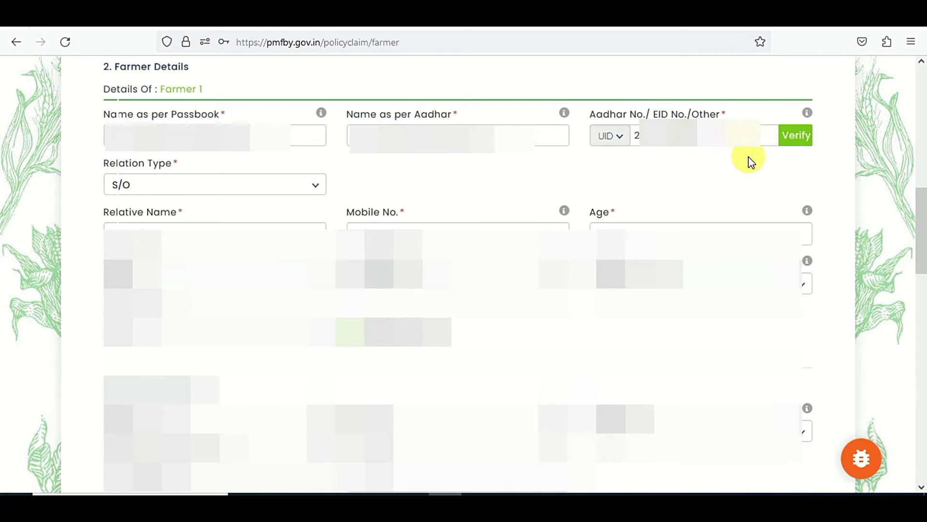
pyautogui.click(799, 141)
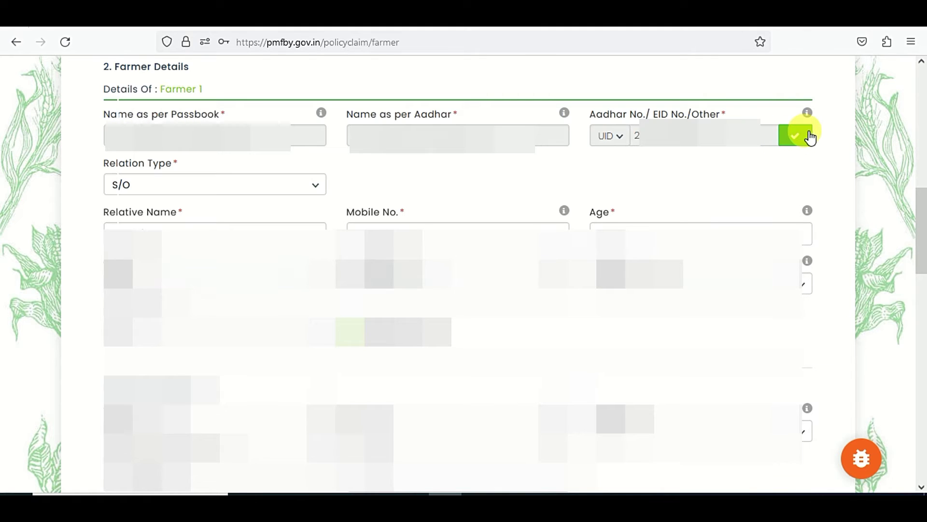
# - Keep relation type S/O, caste category General, farmer category Owner and farmer type Small in the farmer details
pyautogui.click(242, 186)
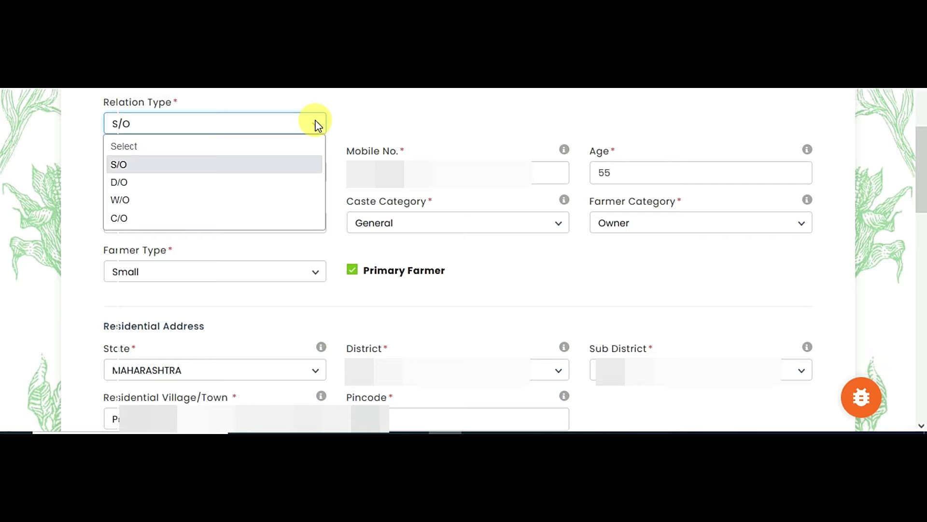
pyautogui.click(364, 125)
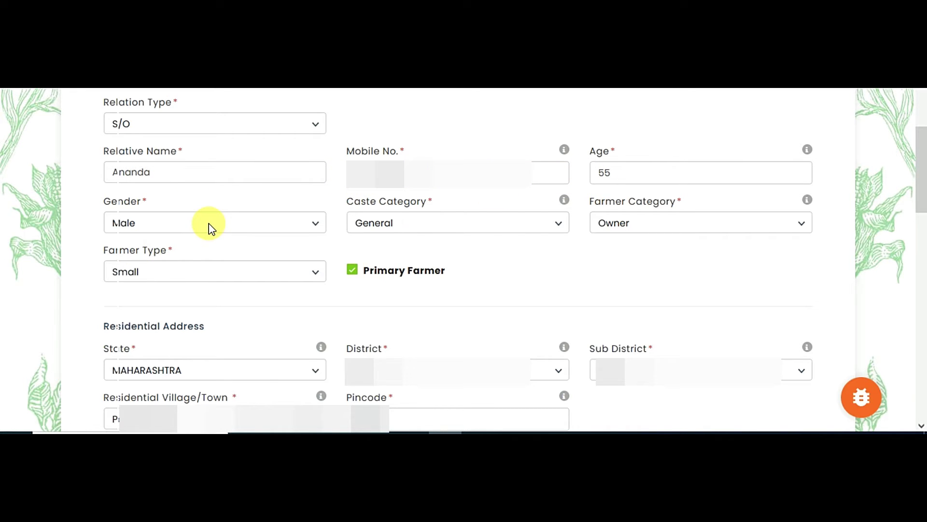
pyautogui.click(420, 222)
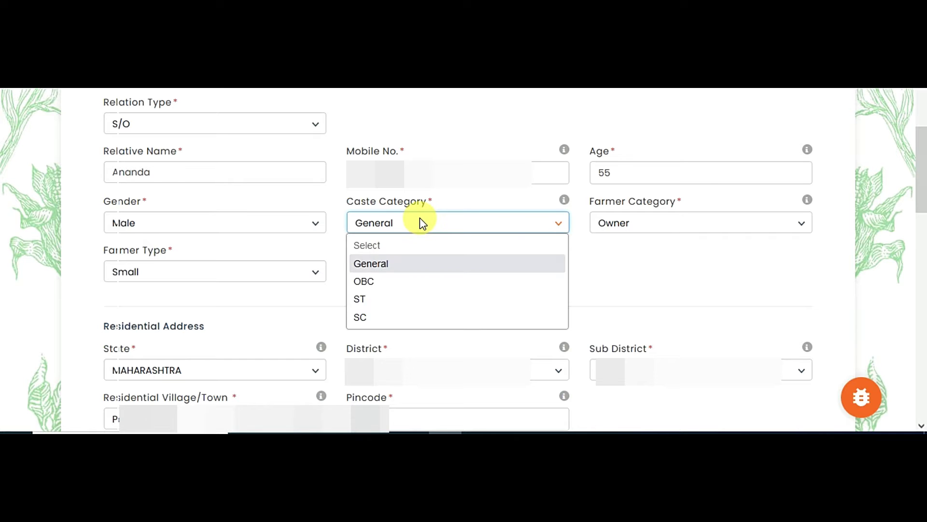
pyautogui.click(420, 220)
pyautogui.click(691, 223)
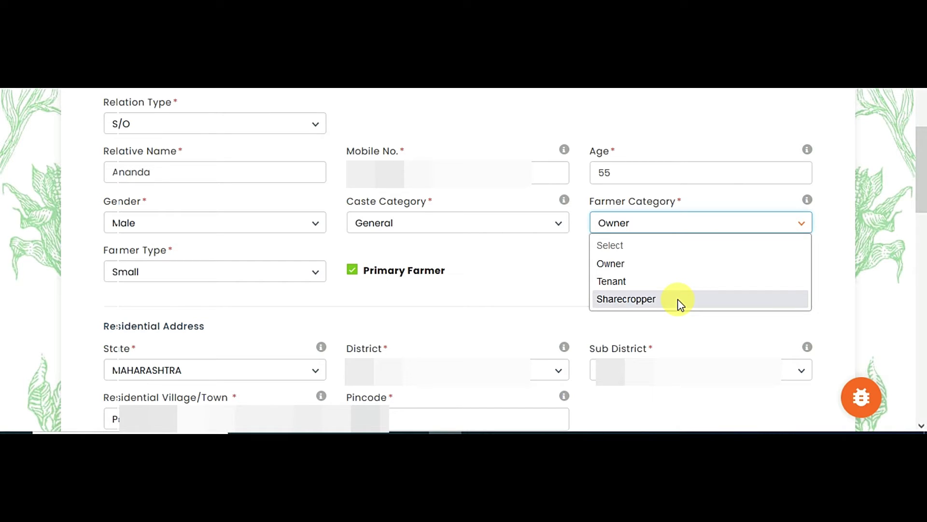
pyautogui.click(664, 264)
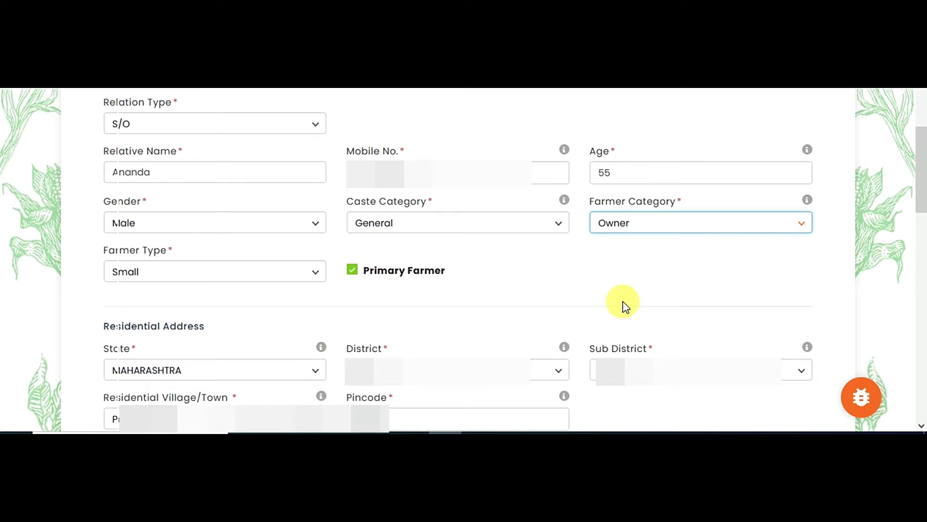
pyautogui.click(234, 272)
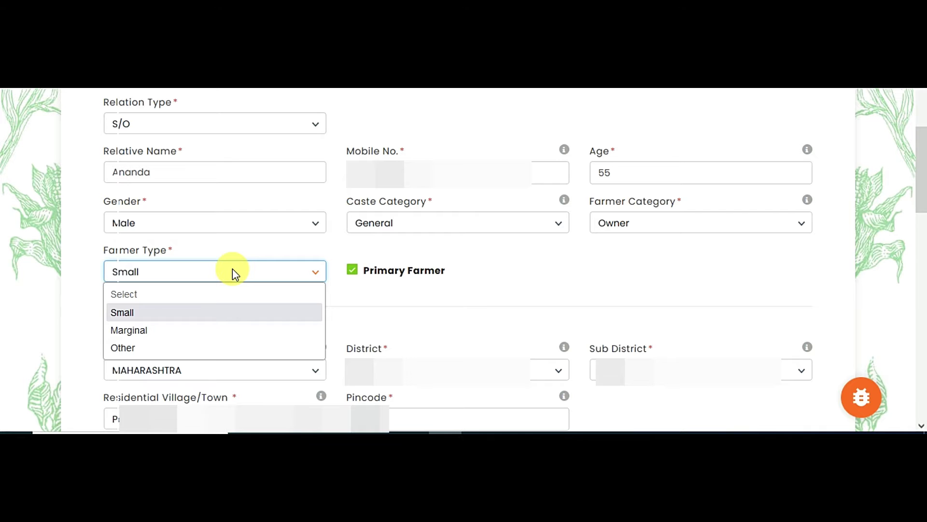
pyautogui.click(588, 280)
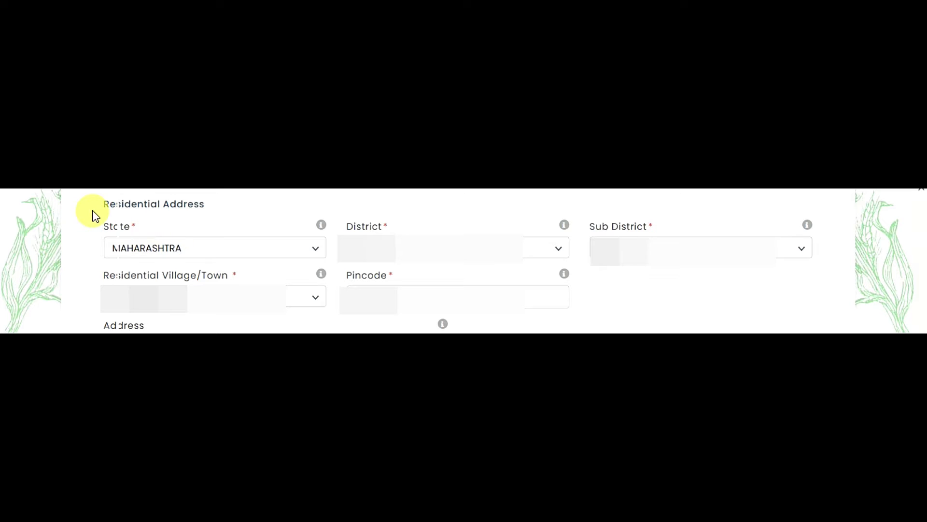
# - Review the residential address, enable Declare Nominee Later, and save the farmer details to continue
pyautogui.moveTo(93, 210); pyautogui.dragTo(176, 212)
pyautogui.click(293, 207)
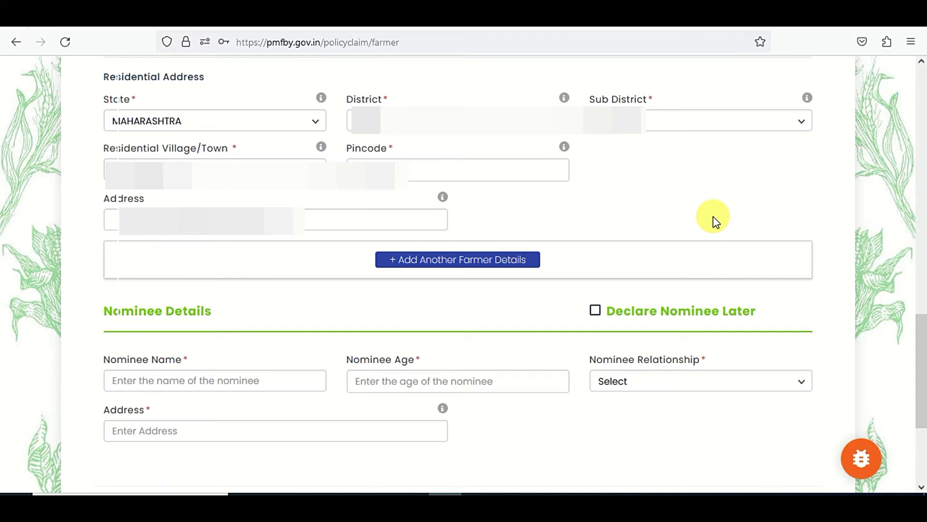
pyautogui.moveTo(105, 311); pyautogui.dragTo(220, 315)
pyautogui.click(398, 309)
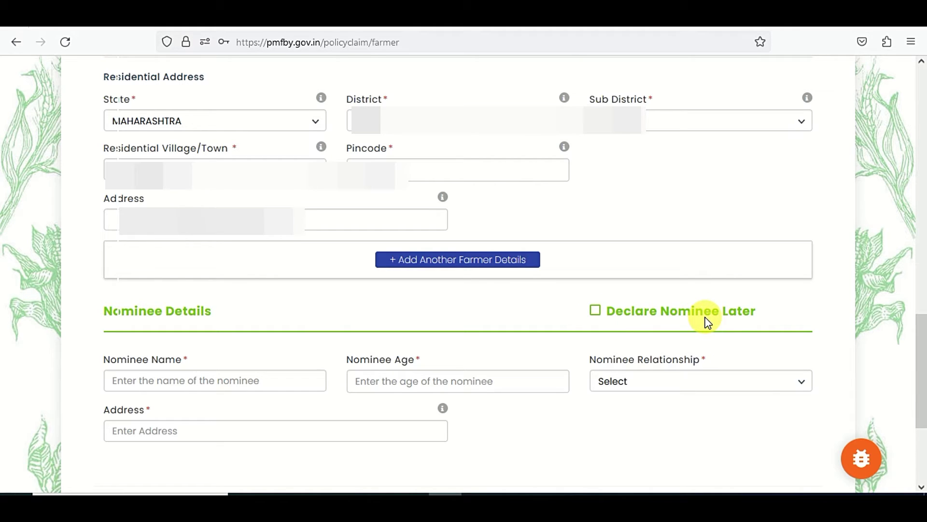
pyautogui.click(596, 314)
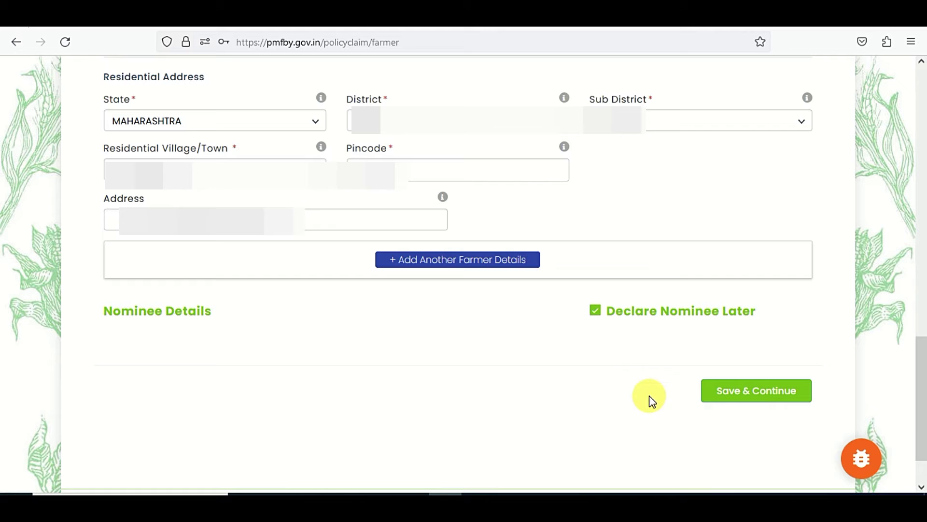
pyautogui.click(735, 400)
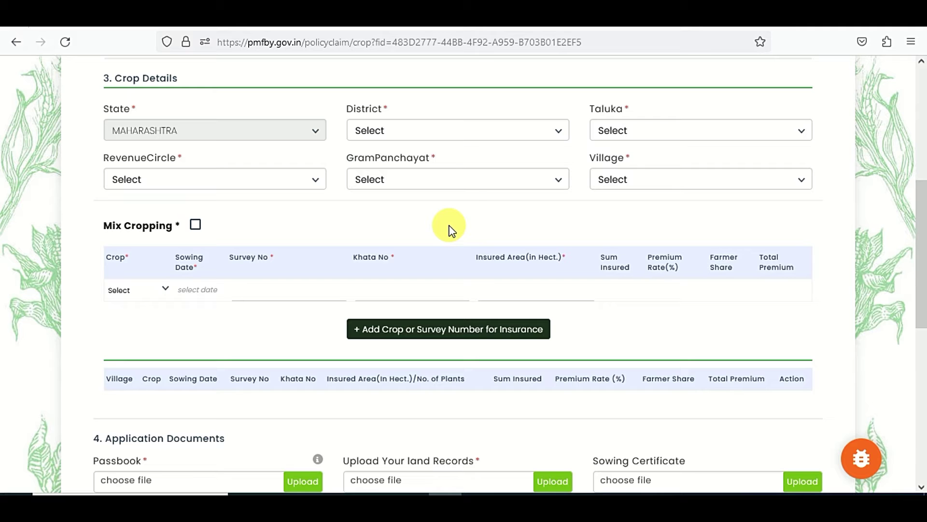
# - Choose Akola as the district for the insured land in the crop details
pyautogui.click(436, 130)
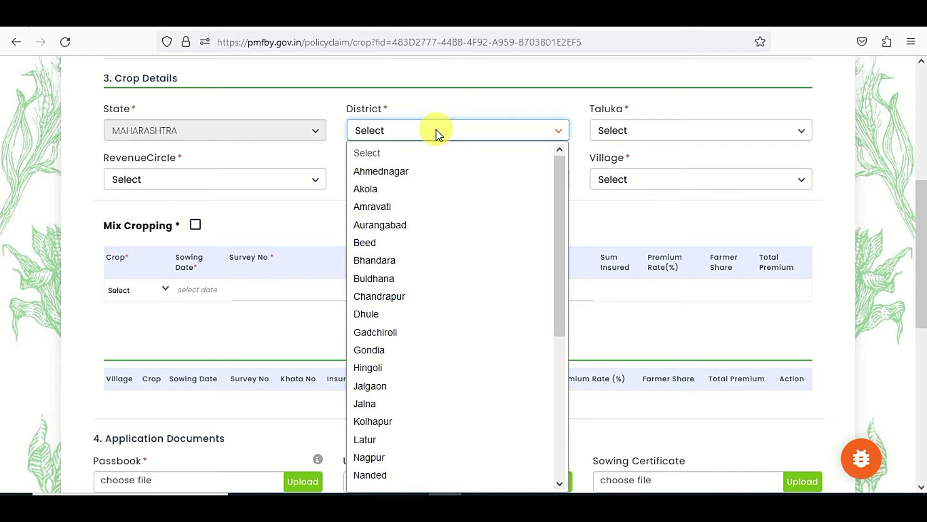
pyautogui.click(423, 185)
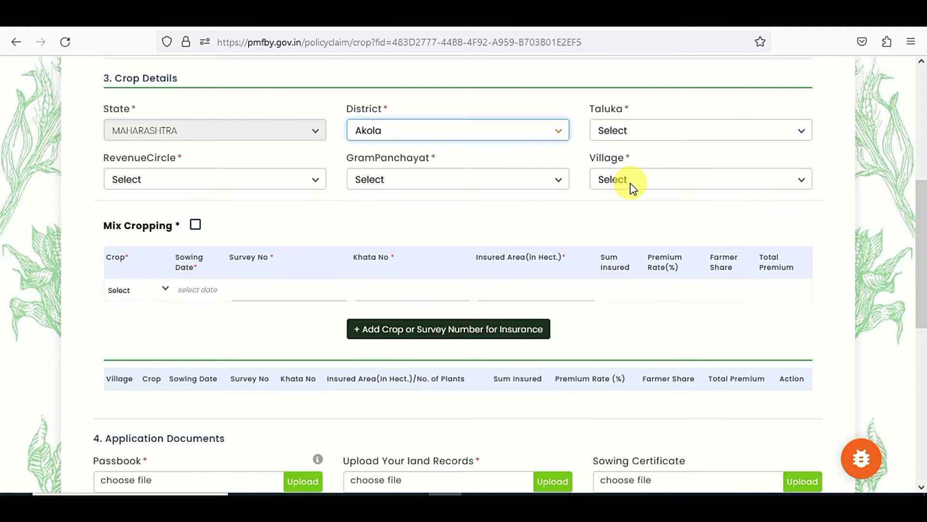
# - Set the crop to Sorghum (Jowar/Great Millet) - RF with sowing date 01-11-2023 and ownership Owner
pyautogui.scroll(-3, 630, 183)
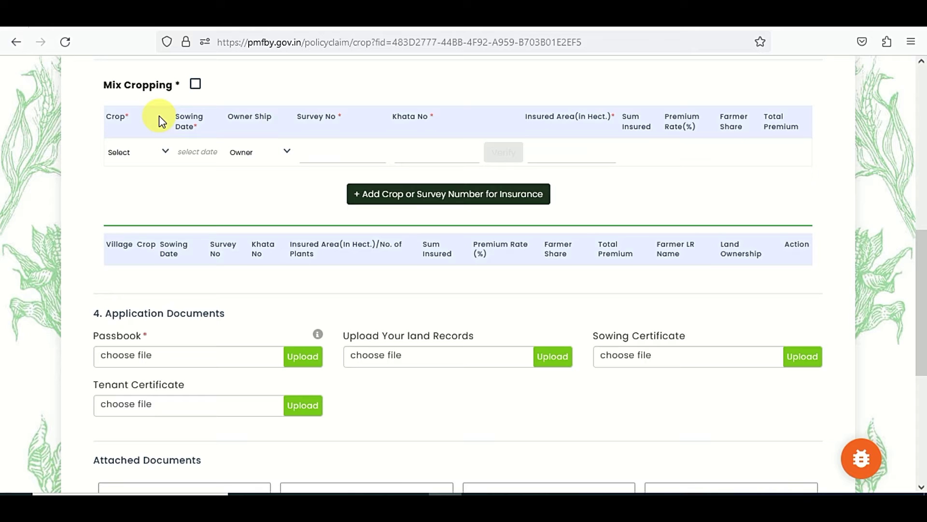
pyautogui.click(135, 156)
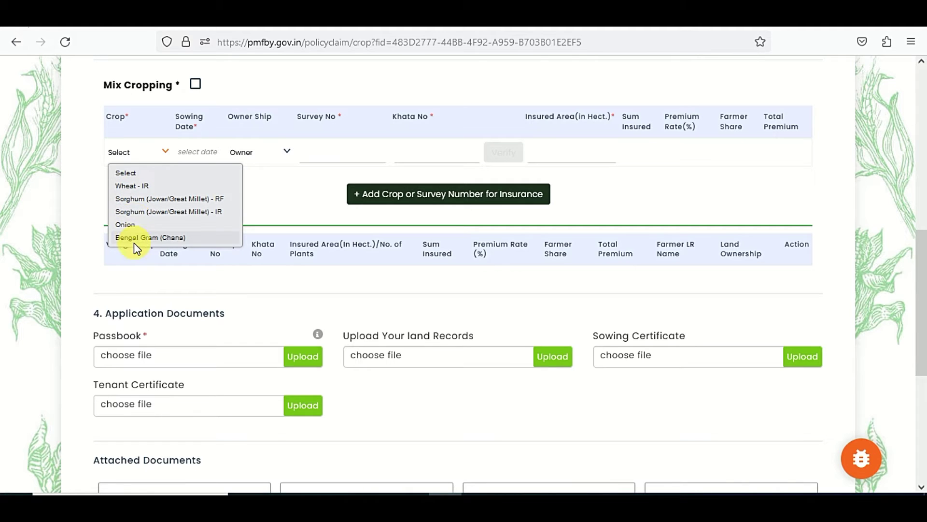
pyautogui.click(220, 200)
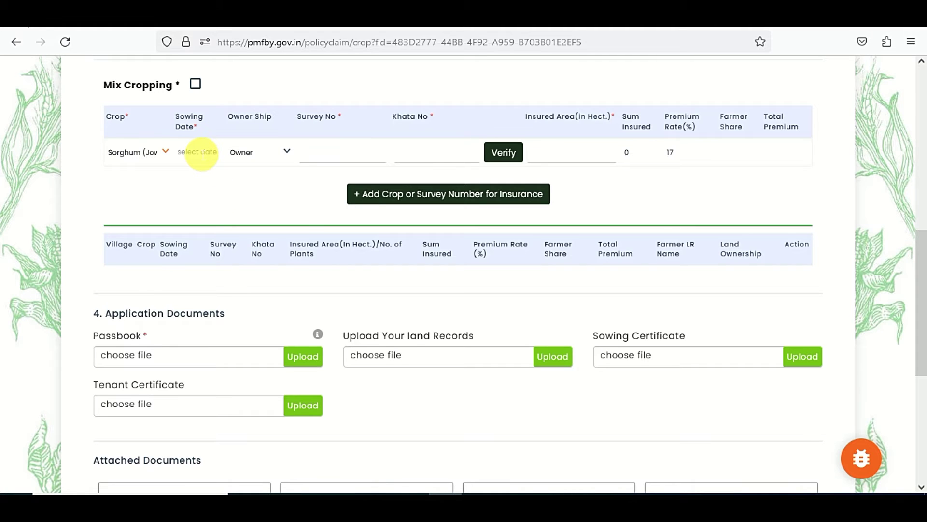
pyautogui.click(202, 153)
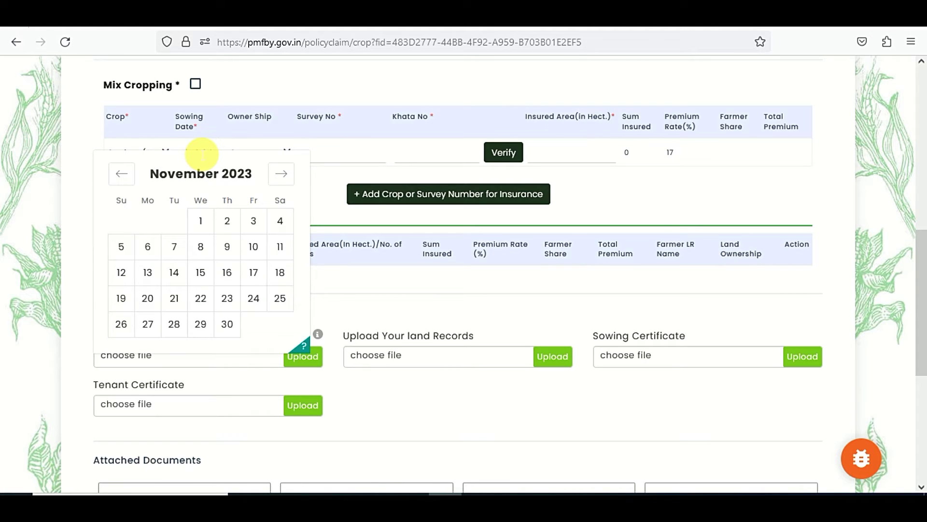
pyautogui.click(208, 226)
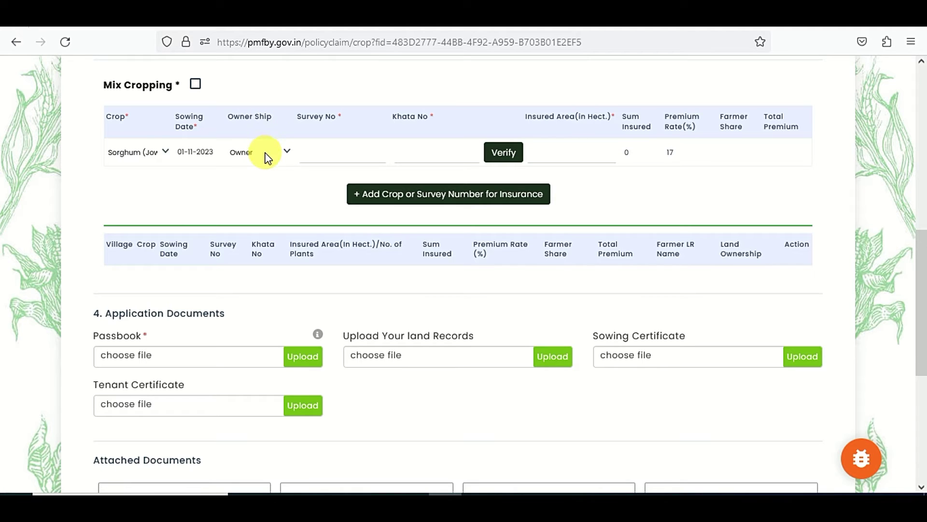
pyautogui.click(286, 152)
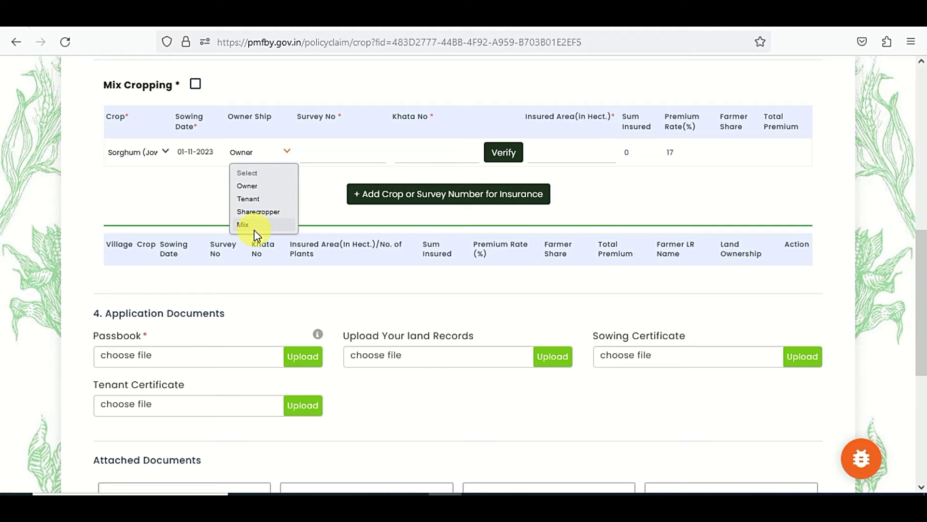
pyautogui.click(254, 191)
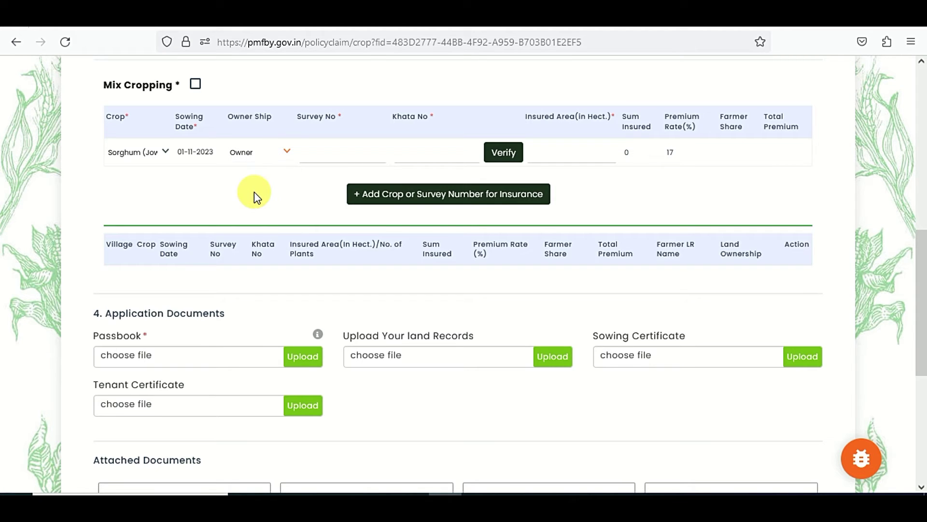
# - Enter the land's survey number and khata number, verify them, and submit the matching farmer's land record
pyautogui.click(319, 164)
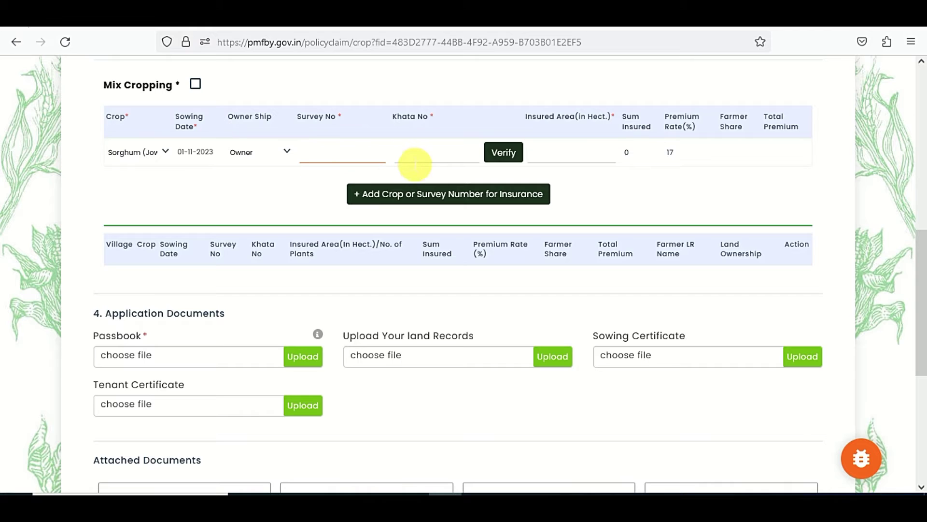
pyautogui.click(425, 161)
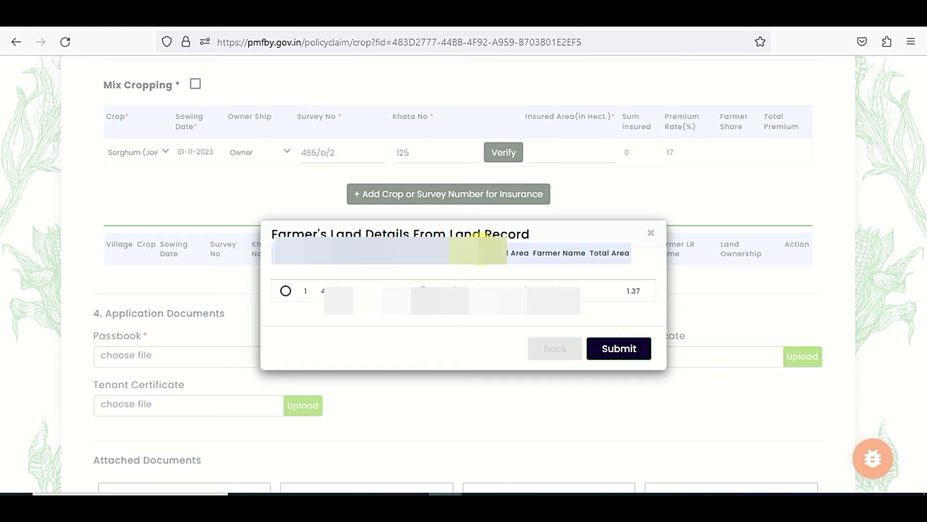
pyautogui.click(286, 291)
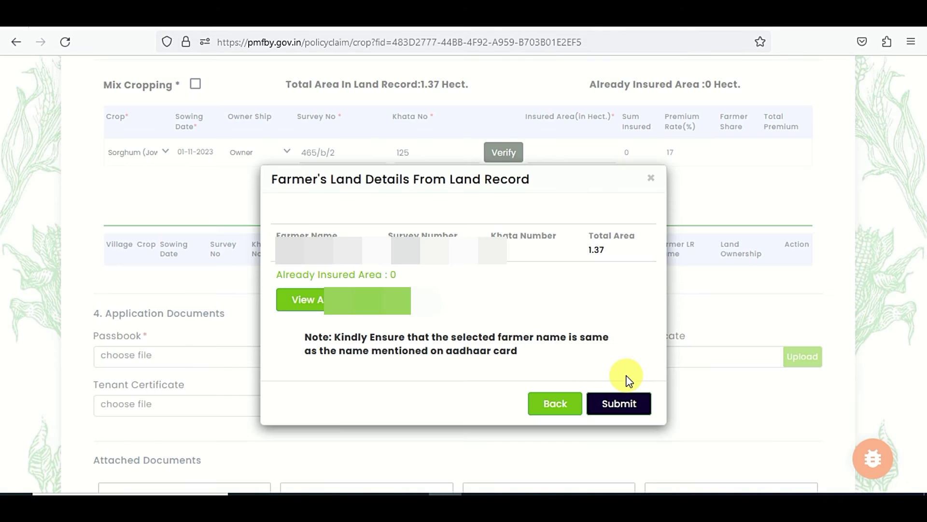
pyautogui.click(632, 406)
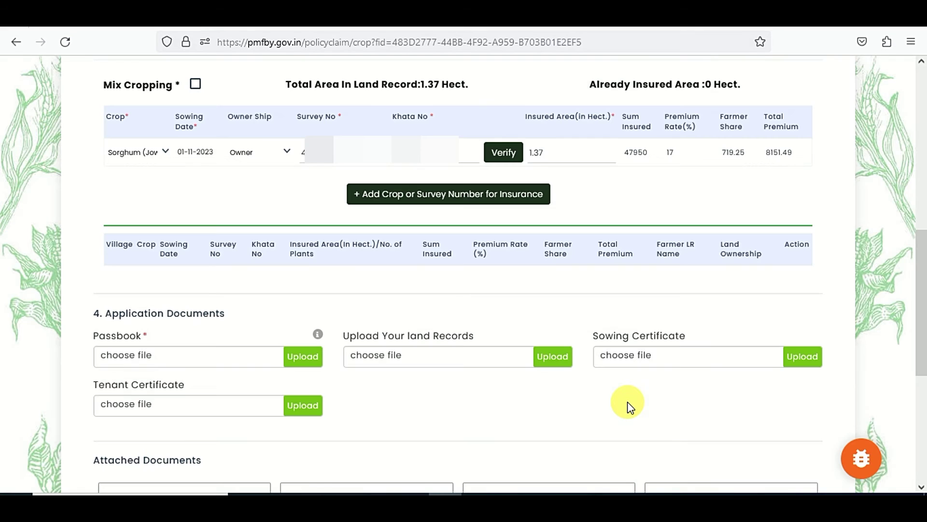
# - Set the insured area of the sorghum crop to 0.65 hectares
pyautogui.click(570, 163)
pyautogui.doubleClick(536, 164)
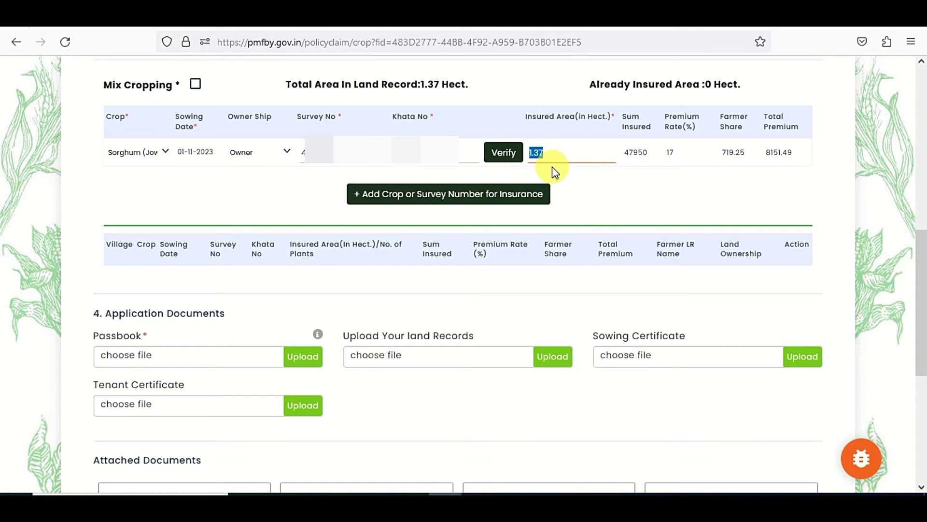
pyautogui.click(584, 187)
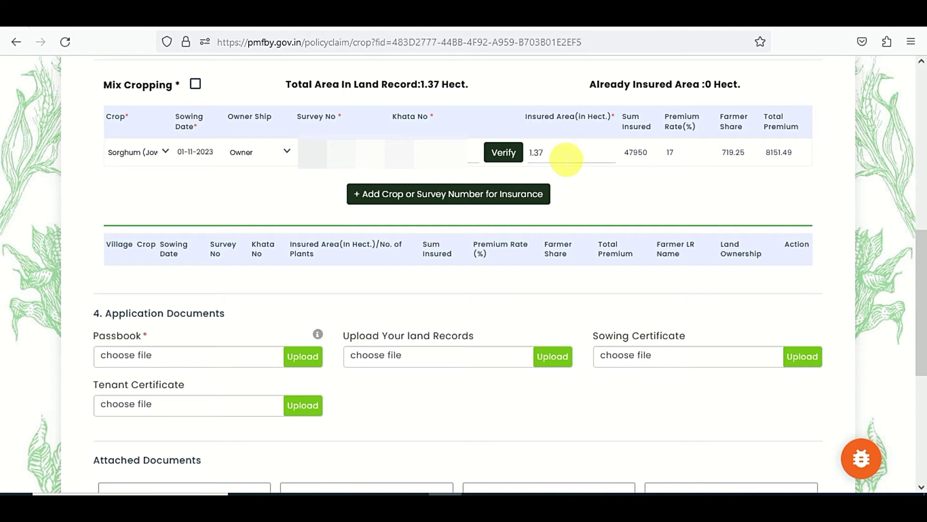
pyautogui.doubleClick(536, 153)
pyautogui.moveTo(536, 153); pyautogui.dragTo(531, 155)
pyautogui.press('BackSpace')
pyautogui.write('0')
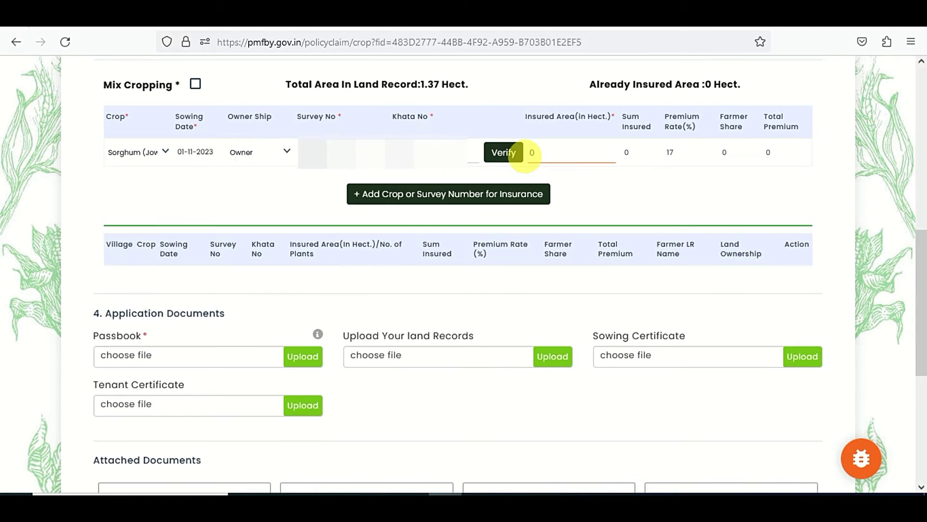
pyautogui.write('.')
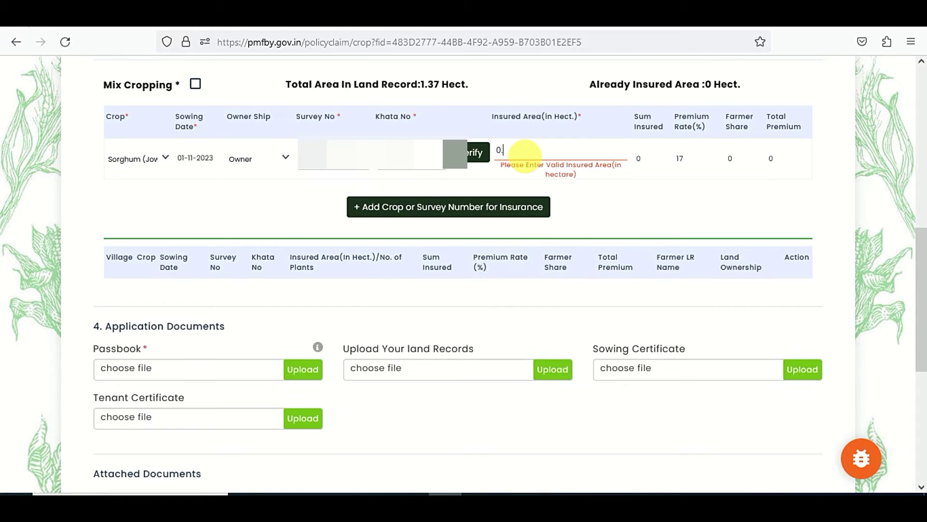
pyautogui.write('65')
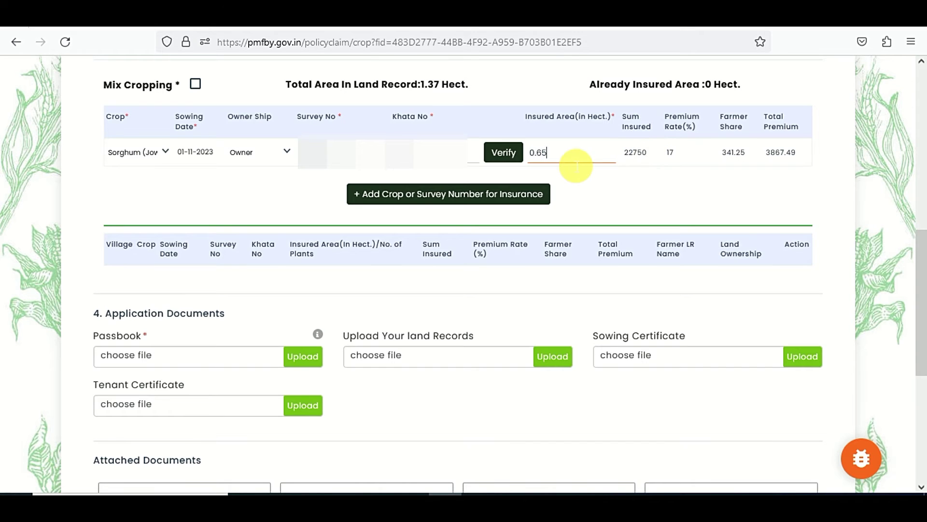
# - Try insured areas of 0.4 and 1 hectare for the sorghum crop
pyautogui.press('BackSpace')
pyautogui.press('BackSpace')
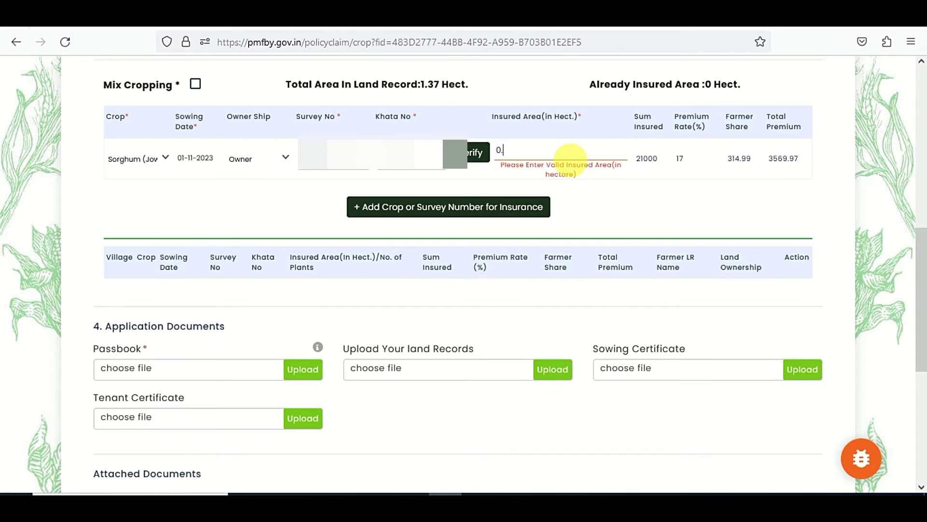
pyautogui.write('4')
pyautogui.press('BackSpace')
pyautogui.press('BackSpace')
pyautogui.press('BackSpace')
pyautogui.write('1')
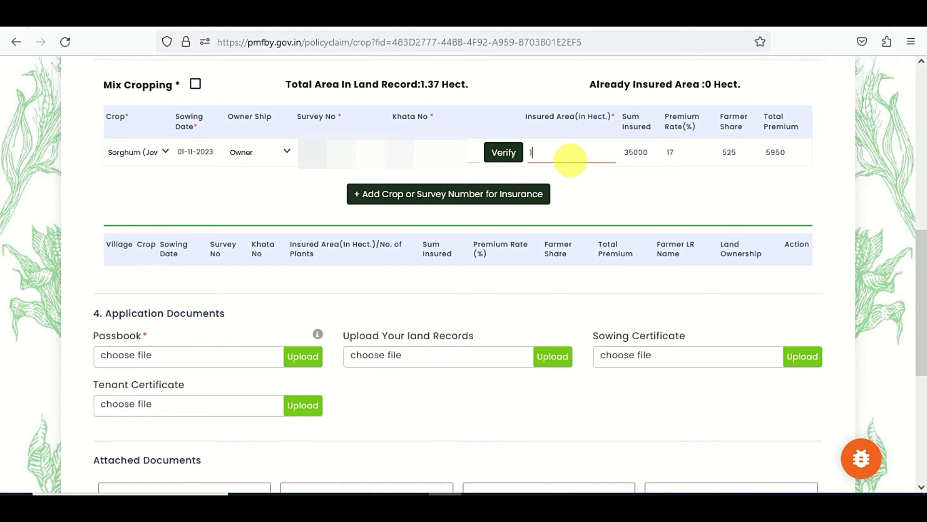
# - Restore the sorghum area to 0.65 hectares and add it for insurance, along with a second entry for Bengal Gram (Chana)
pyautogui.press('BackSpace')
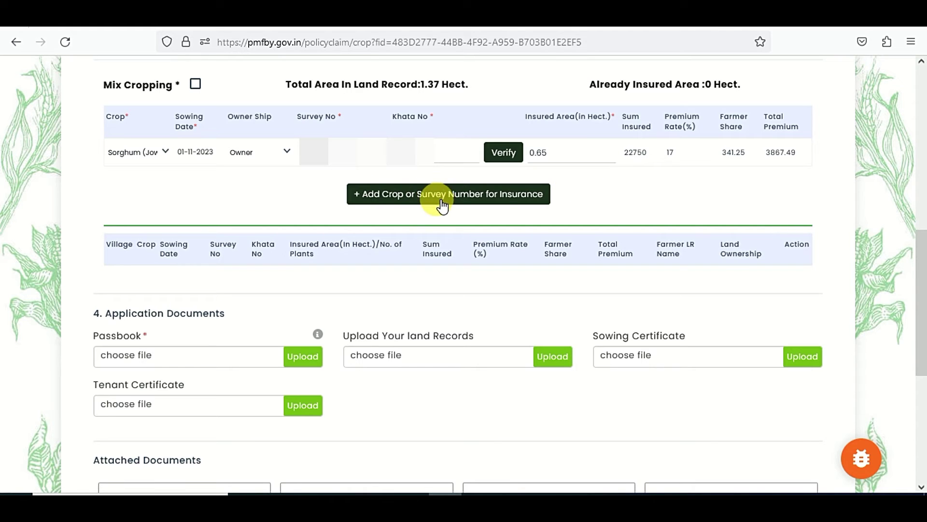
pyautogui.click(500, 202)
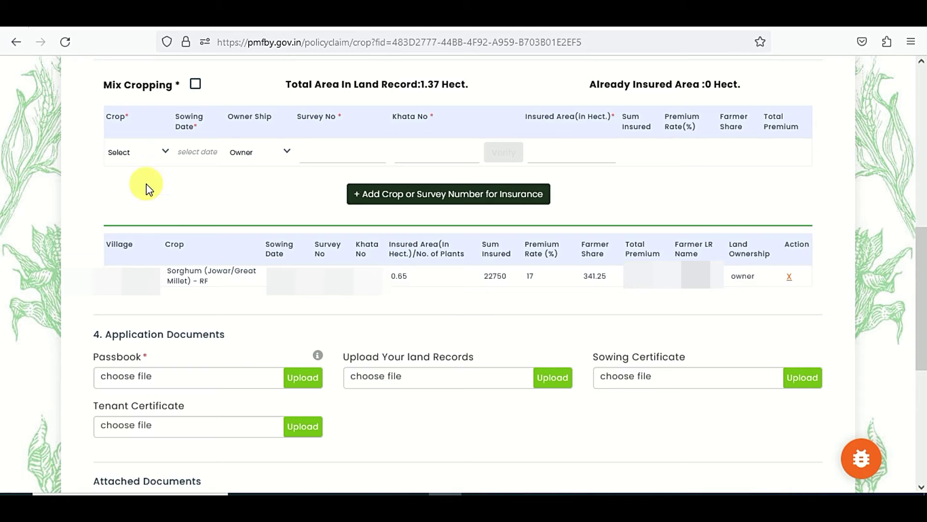
pyautogui.click(130, 160)
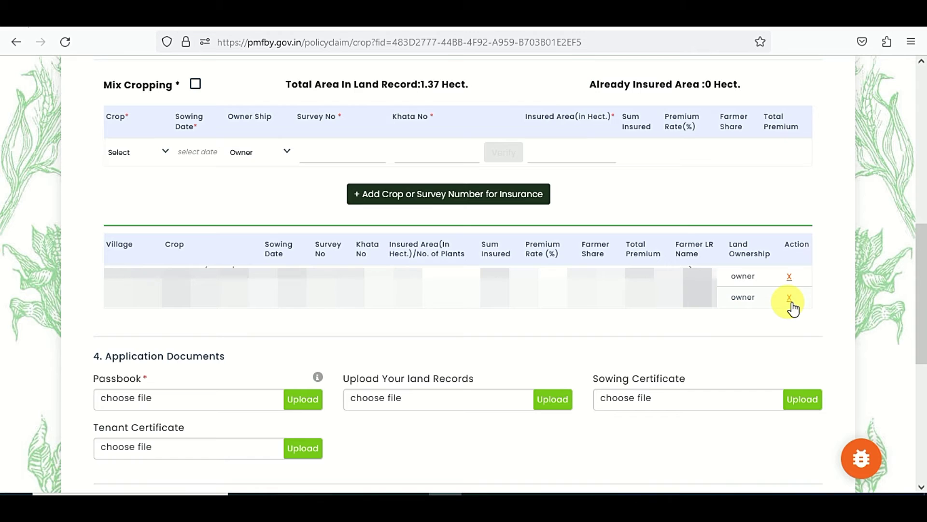
# - Check which application documents are mandatory, and look at the file selection for the tenant certificate without choosing a file
pyautogui.scroll(-5, 778, 321)
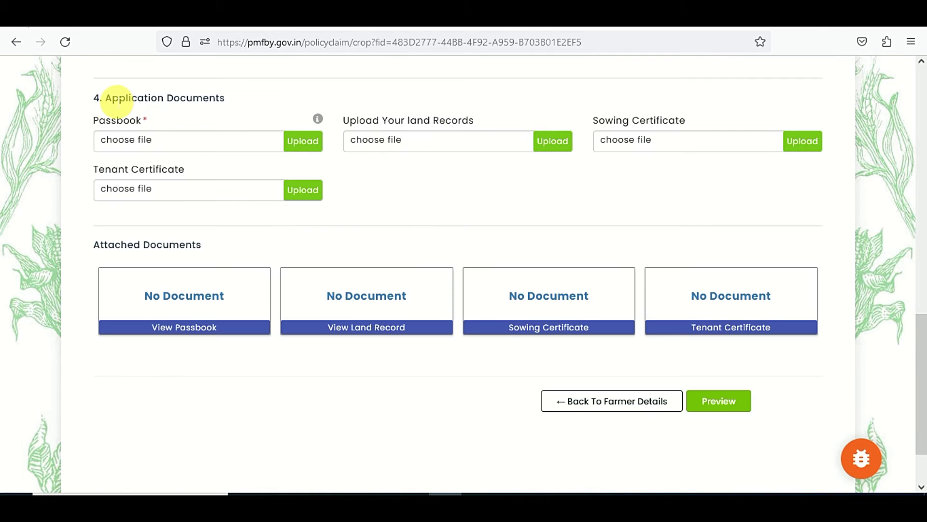
pyautogui.moveTo(103, 98); pyautogui.dragTo(231, 100)
pyautogui.click(288, 110)
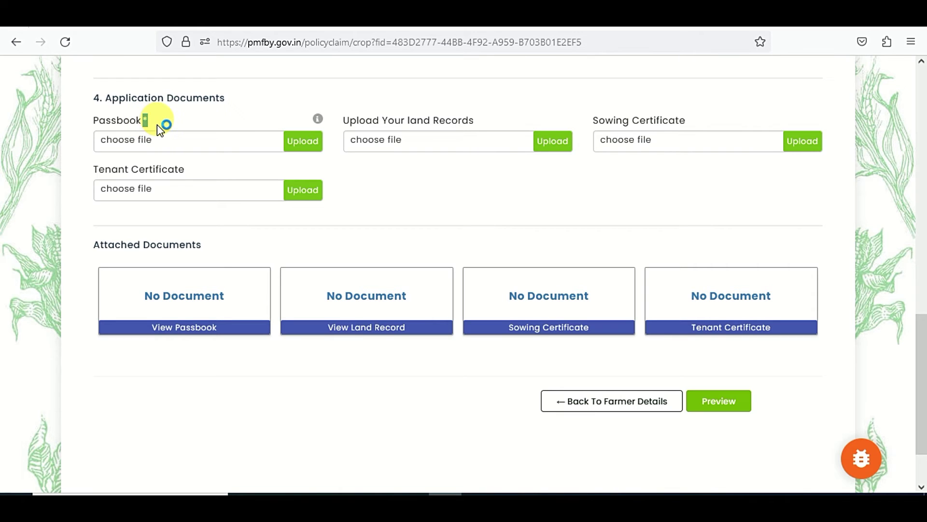
pyautogui.click(205, 124)
pyautogui.moveTo(146, 121); pyautogui.dragTo(157, 122)
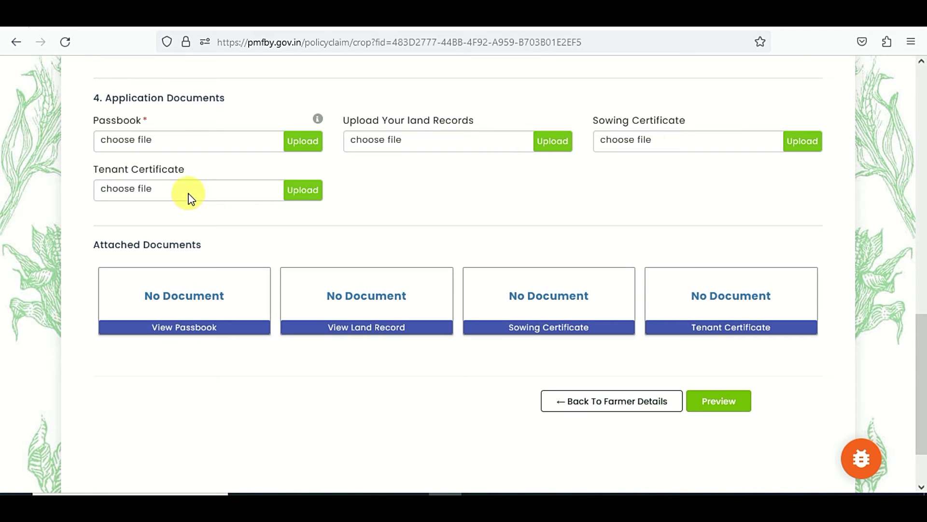
pyautogui.click(176, 193)
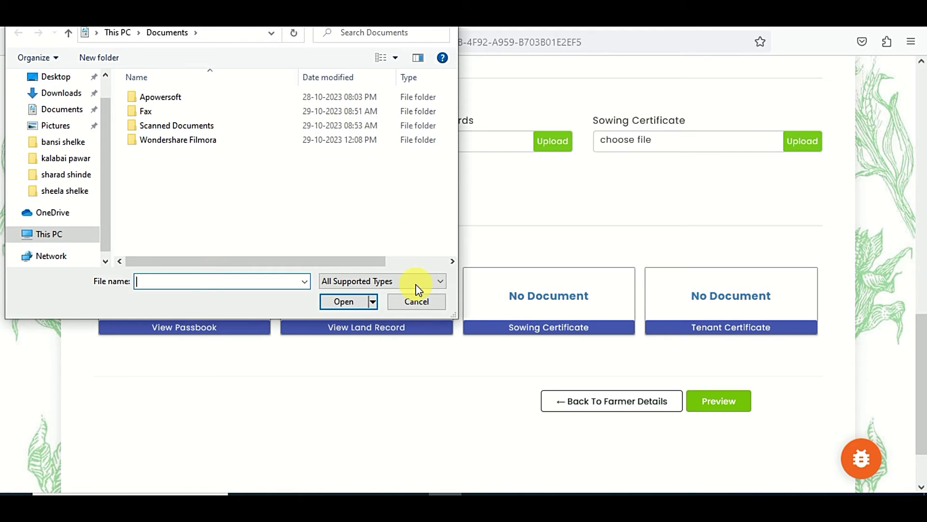
pyautogui.click(419, 300)
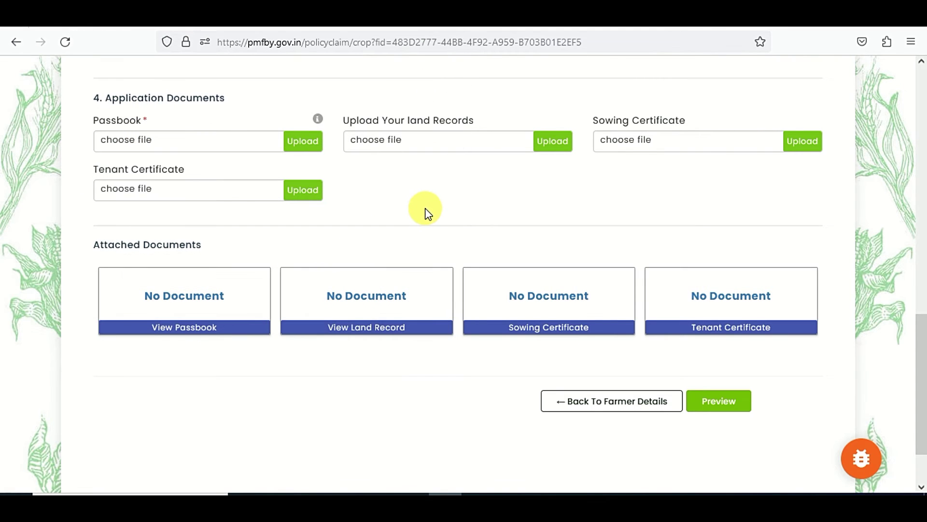
# - Select the scanned passbook file and upload it as the application's passbook document
pyautogui.click(212, 144)
pyautogui.click(352, 303)
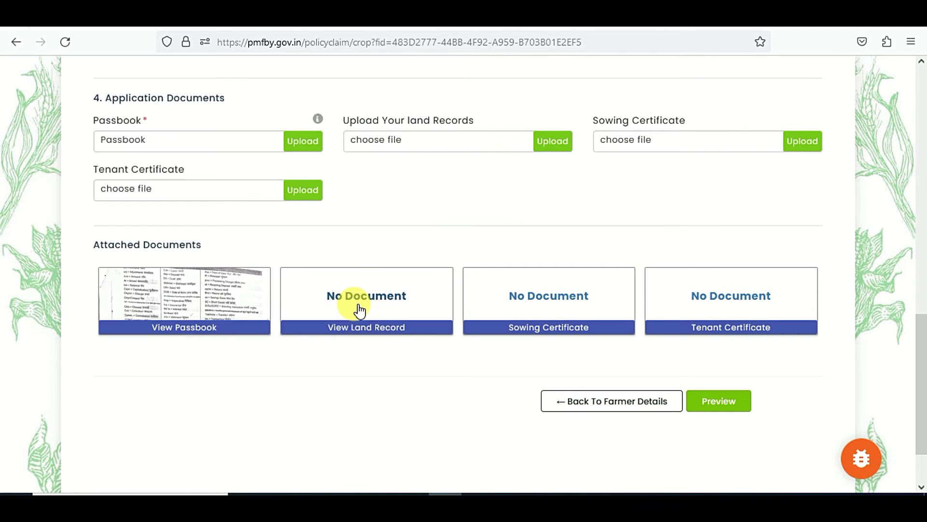
pyautogui.click(309, 151)
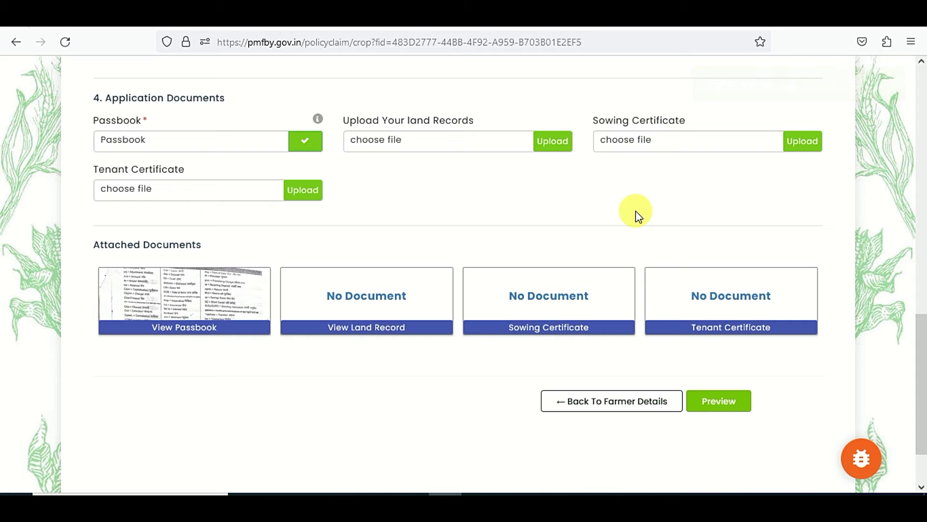
# - Preview the application, review its bank, farmer, address, crop and document details, and submit it
pyautogui.click(720, 404)
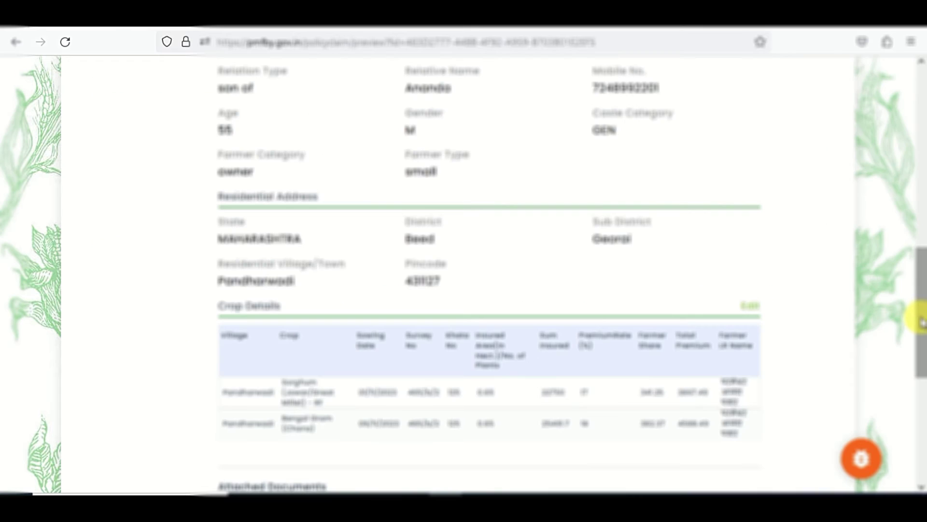
pyautogui.moveTo(919, 321); pyautogui.dragTo(920, 176)
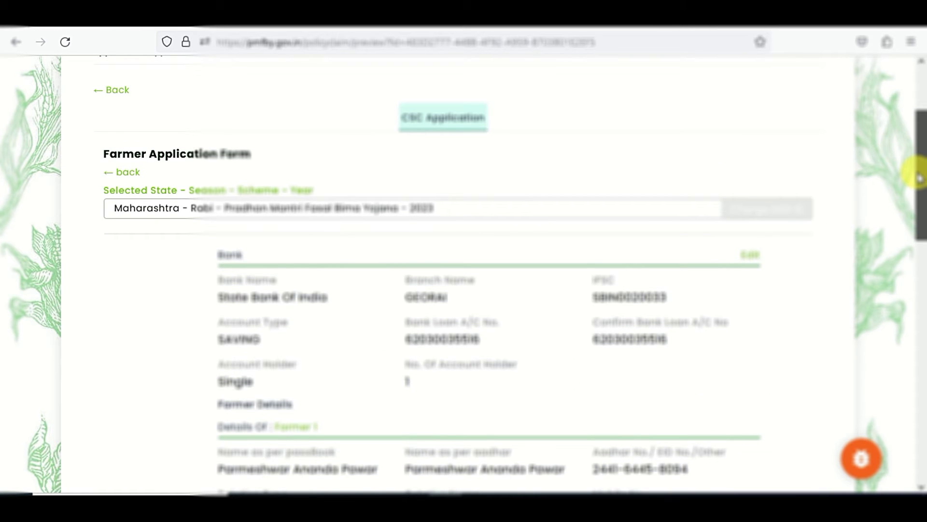
pyautogui.moveTo(920, 178); pyautogui.dragTo(922, 389)
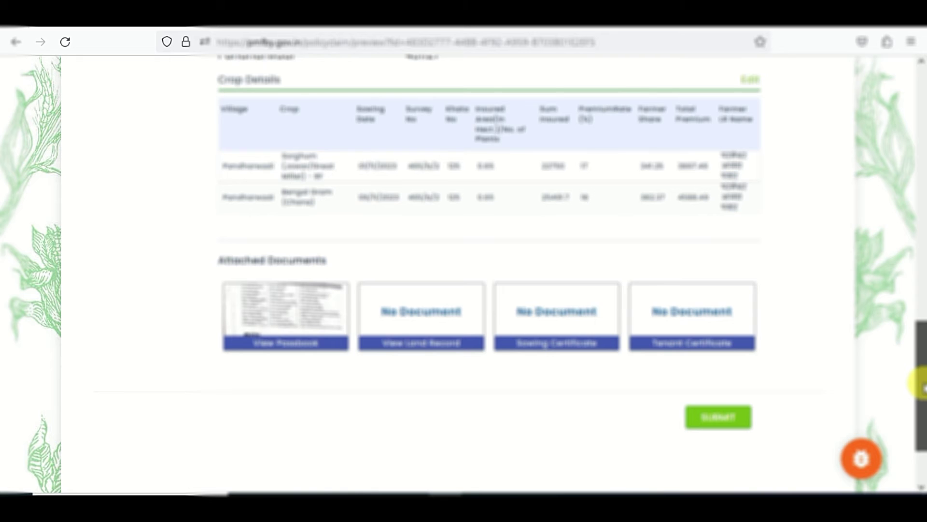
pyautogui.moveTo(921, 389); pyautogui.dragTo(922, 418)
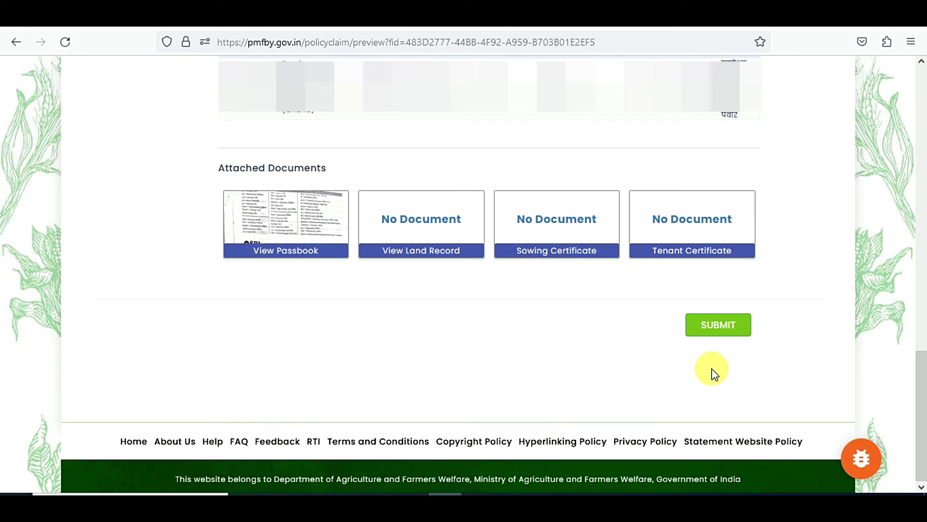
pyautogui.click(729, 328)
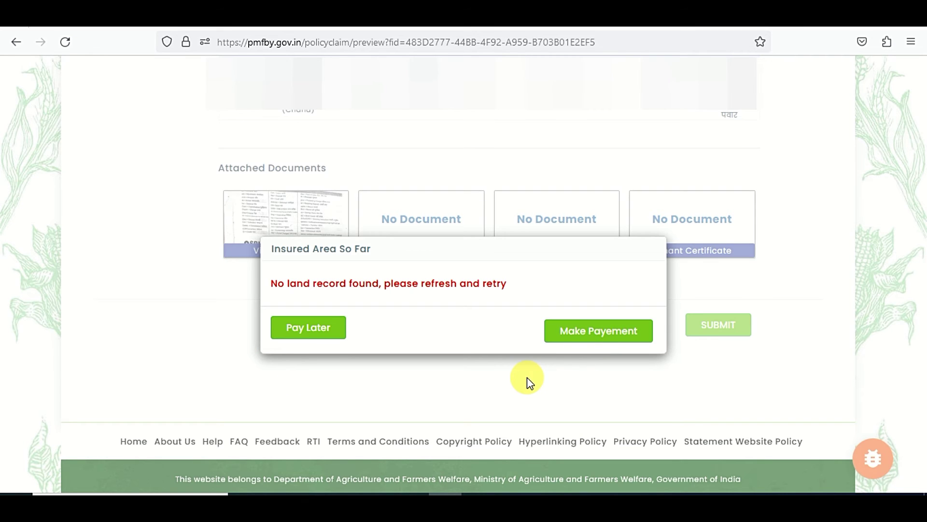
# - Return from the preview to editing the crop details, and reload the form to start the crop entries afresh
pyautogui.click(67, 44)
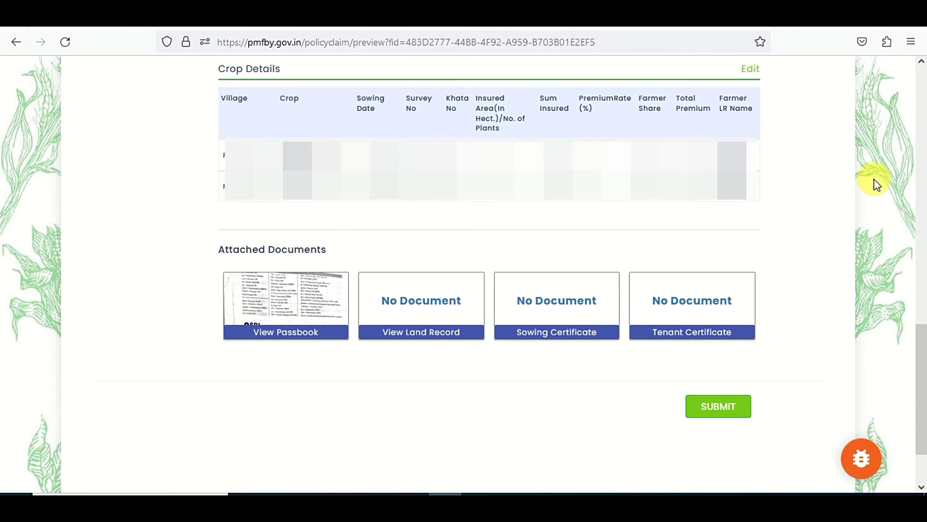
pyautogui.click(753, 72)
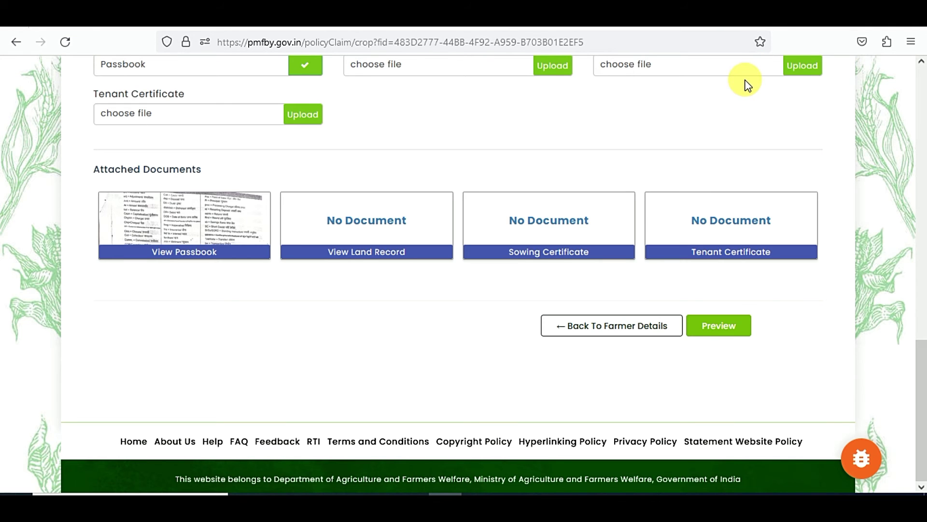
pyautogui.click(67, 43)
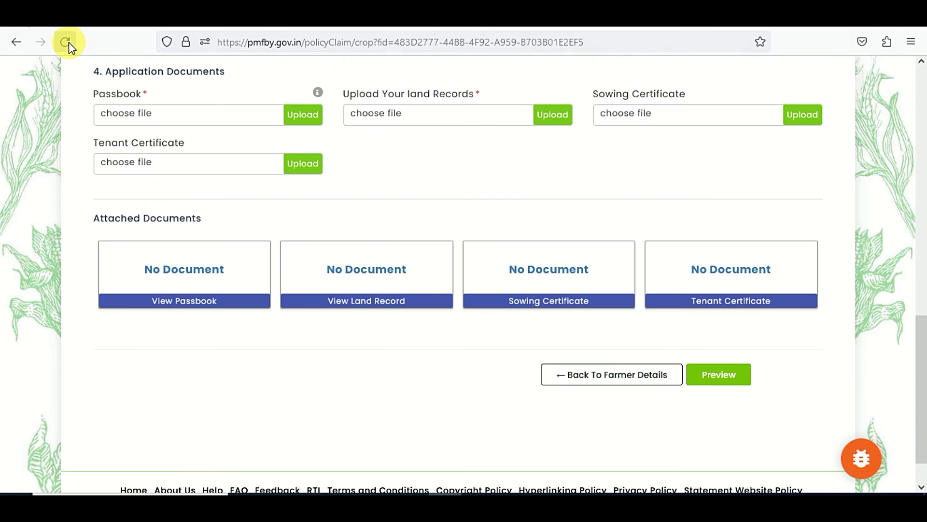
pyautogui.moveTo(922, 346); pyautogui.dragTo(917, 233)
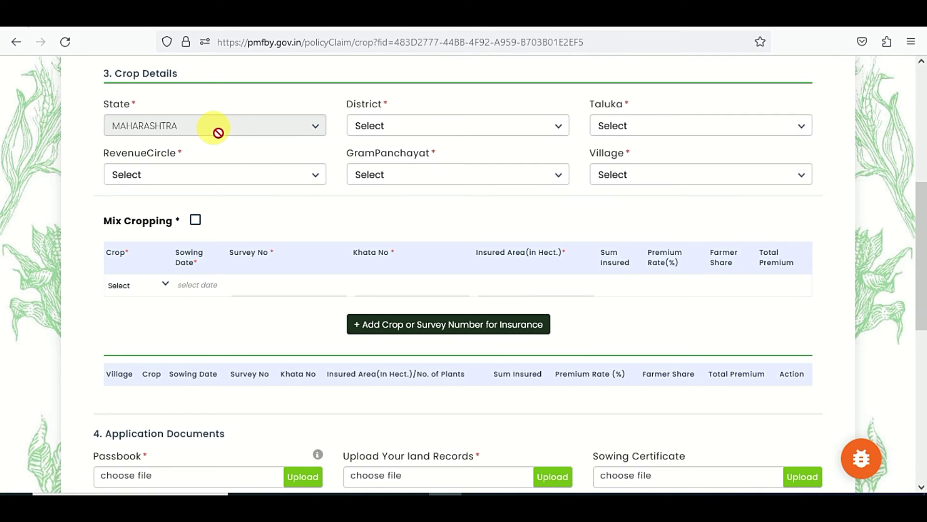
# - Choose the land's location in the crop details, and enter the sorghum survey number, writing its letter ब with Marathi input
pyautogui.click(388, 137)
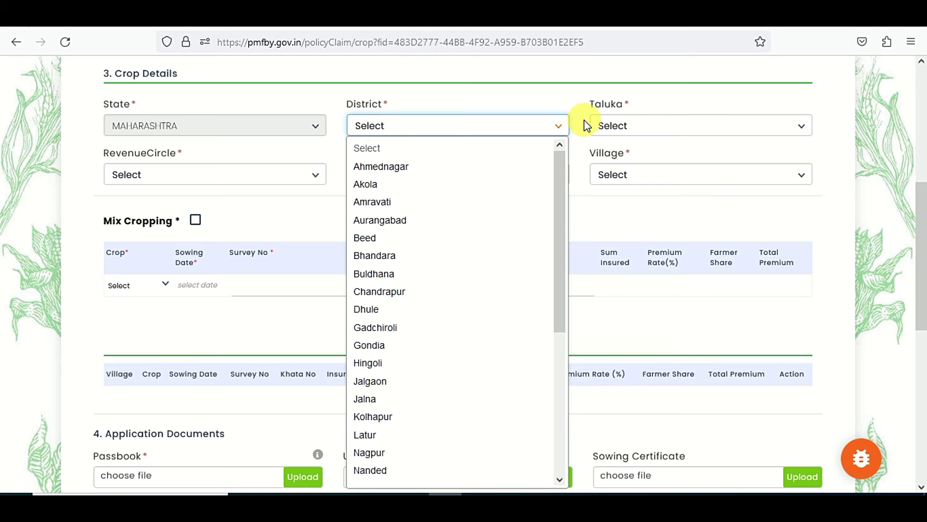
pyautogui.click(213, 181)
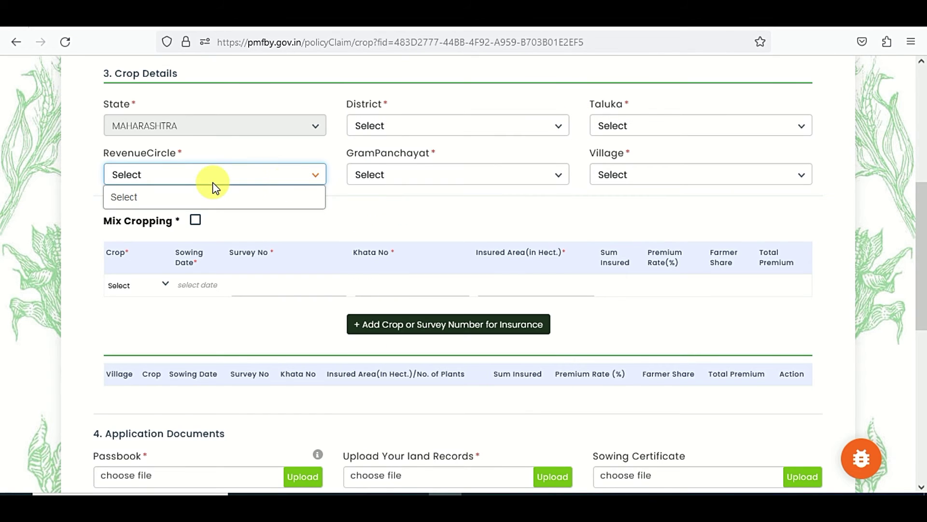
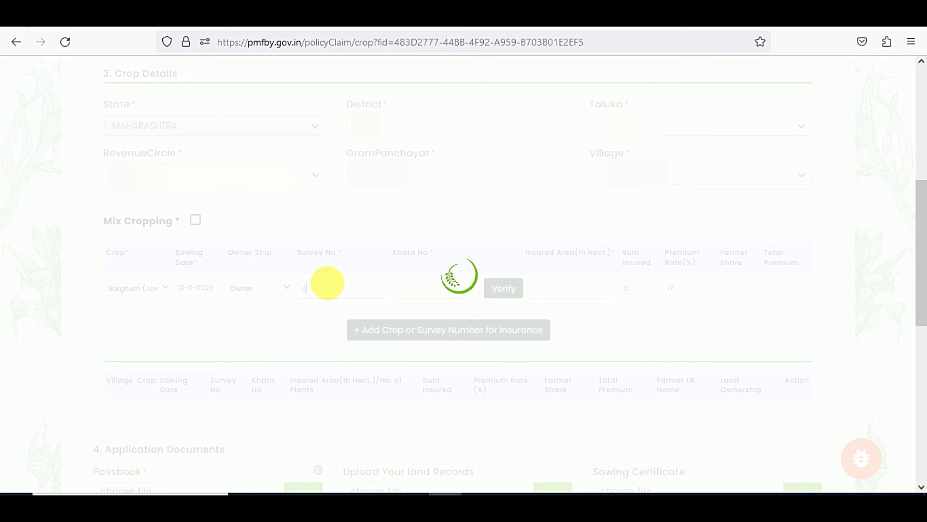
pyautogui.write('5')
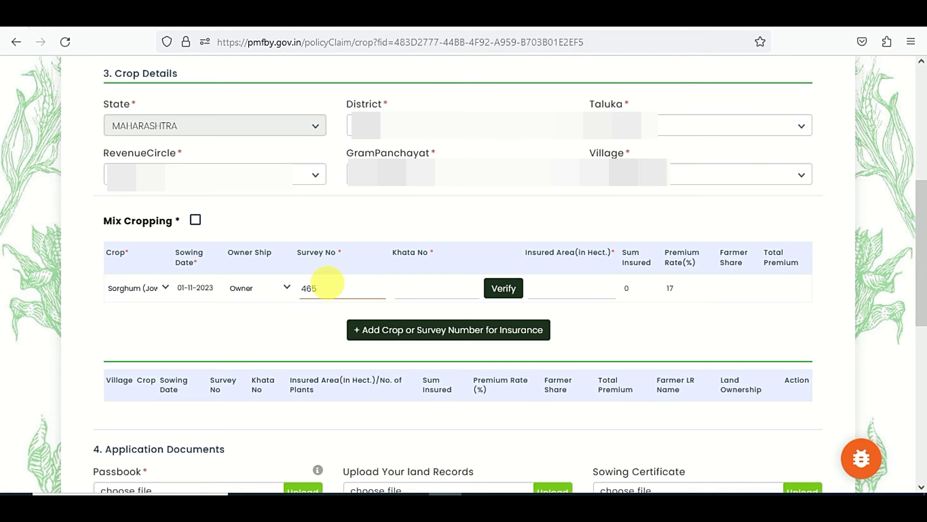
pyautogui.write('/')
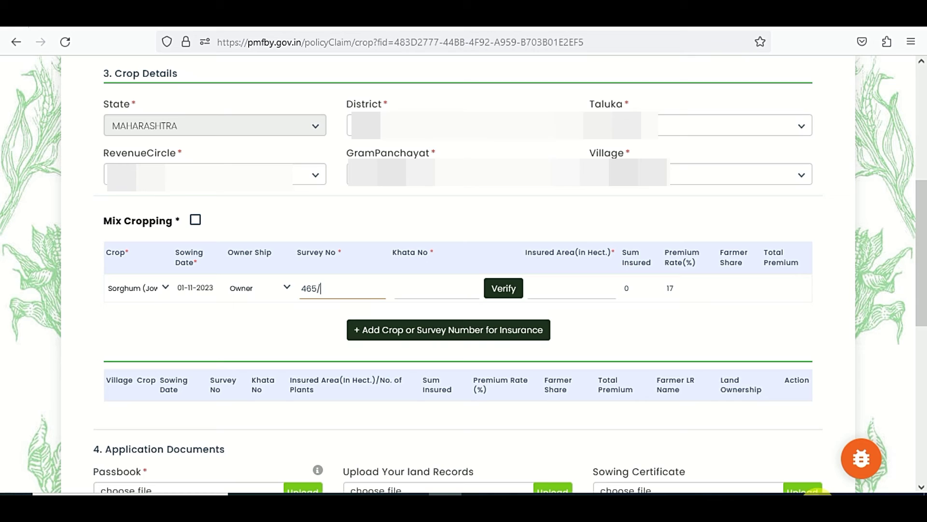
pyautogui.click(828, 496)
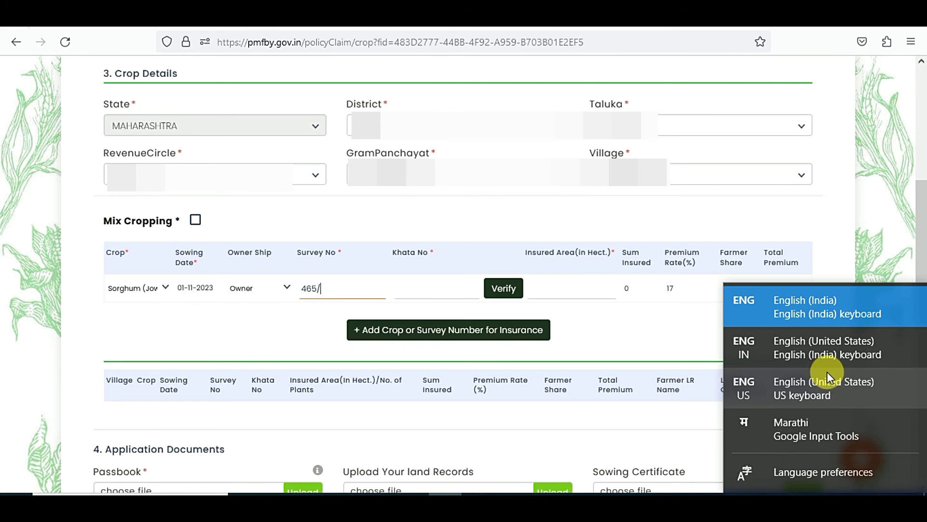
pyautogui.click(801, 425)
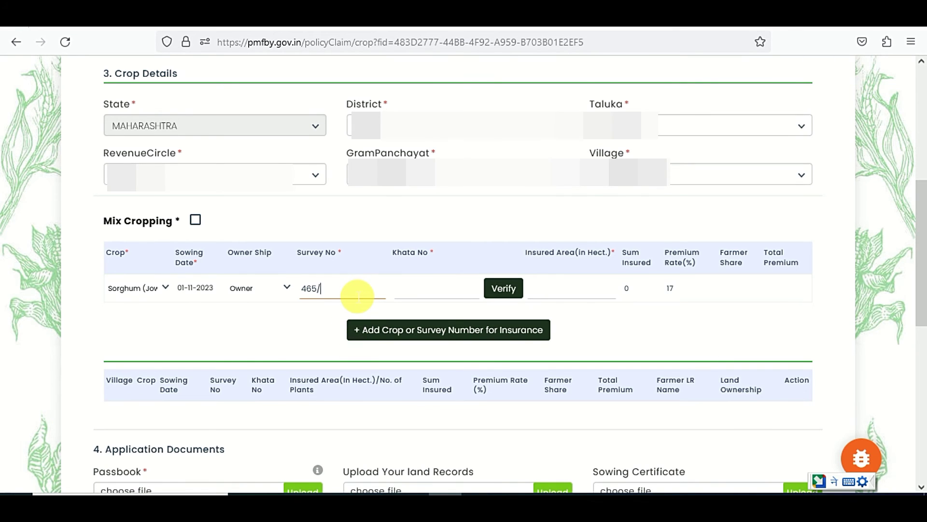
pyautogui.write('b')
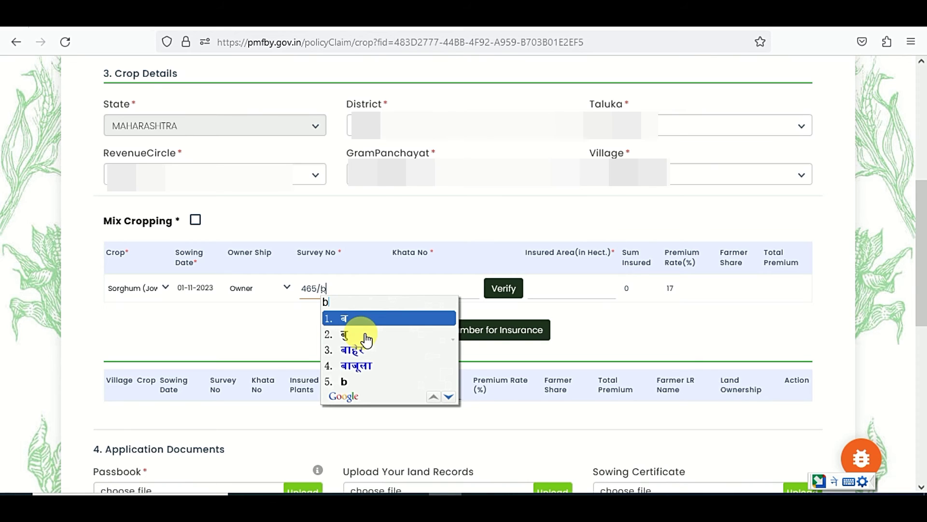
pyautogui.click(364, 319)
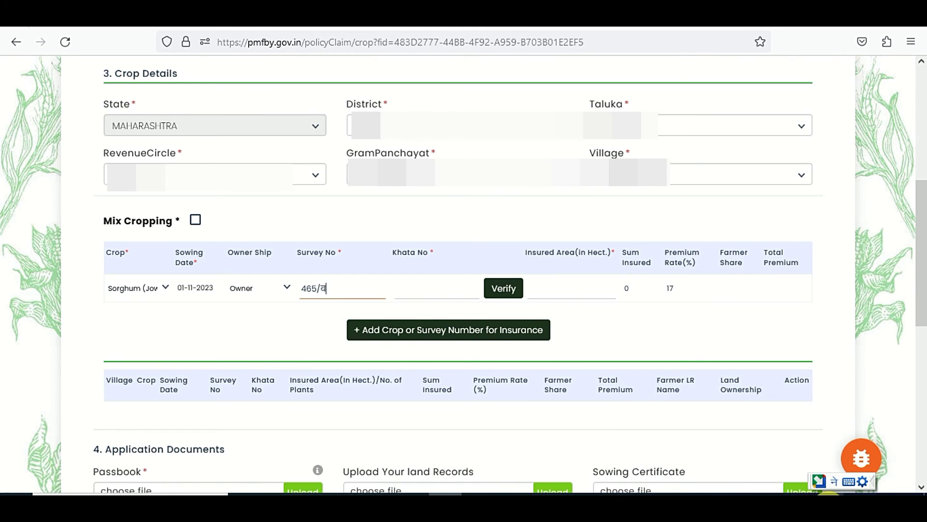
pyautogui.click(827, 495)
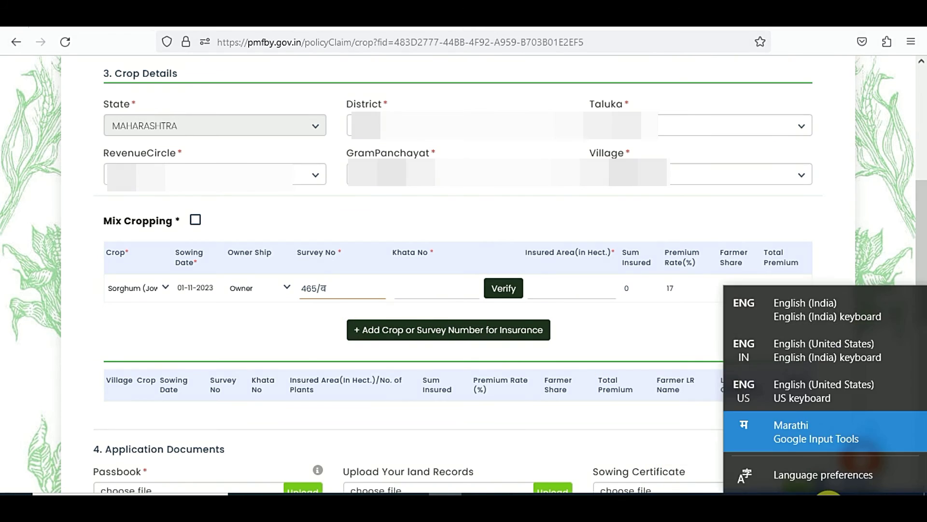
pyautogui.click(811, 318)
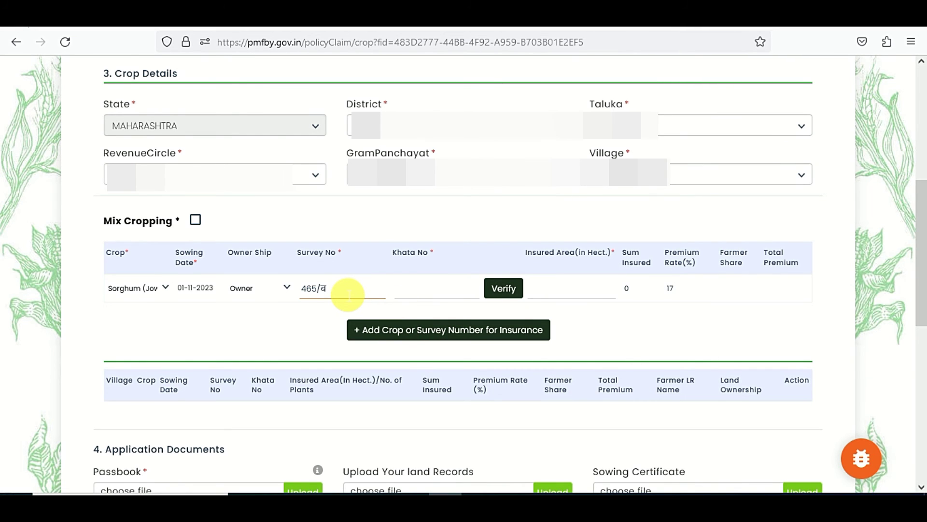
pyautogui.write('/2')
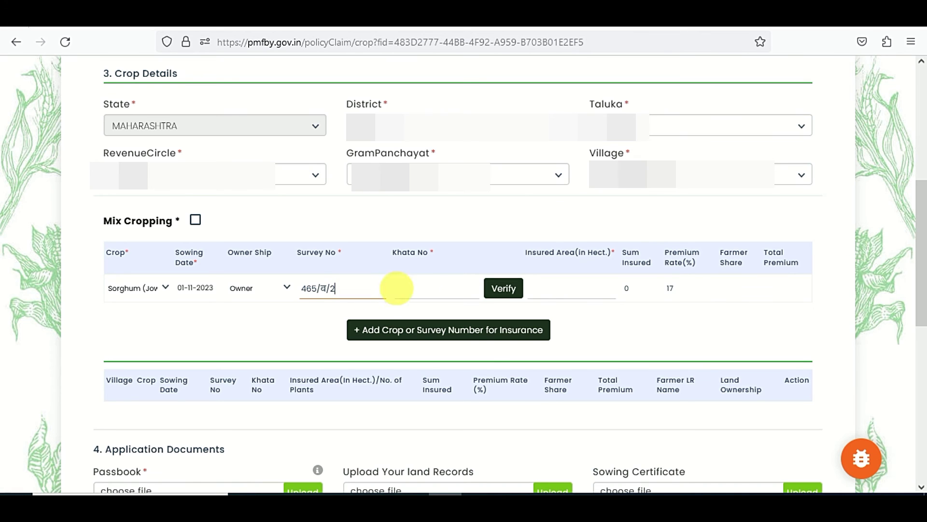
# - Enter the khata number, verify the sorghum entry against the farmer's land record, and add it for insurance with 0.65 hectares
pyautogui.click(435, 291)
pyautogui.write('125')
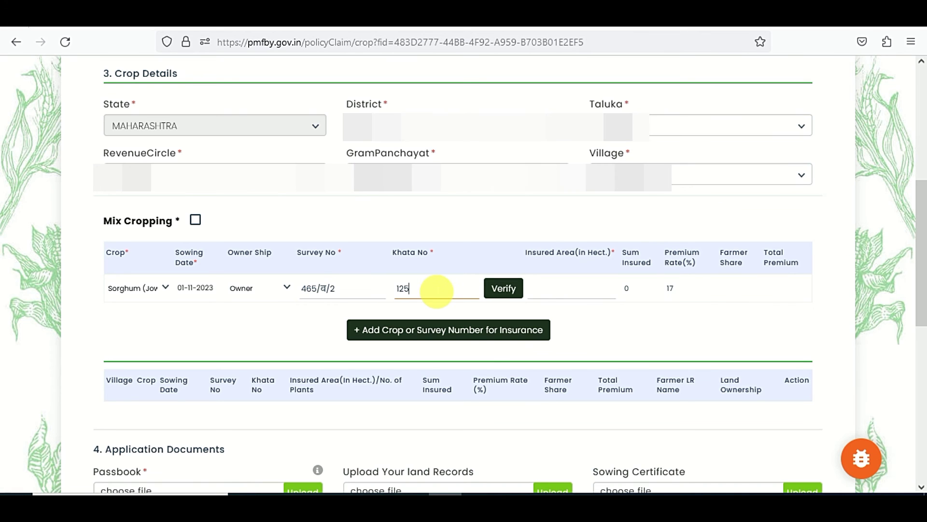
pyautogui.click(514, 291)
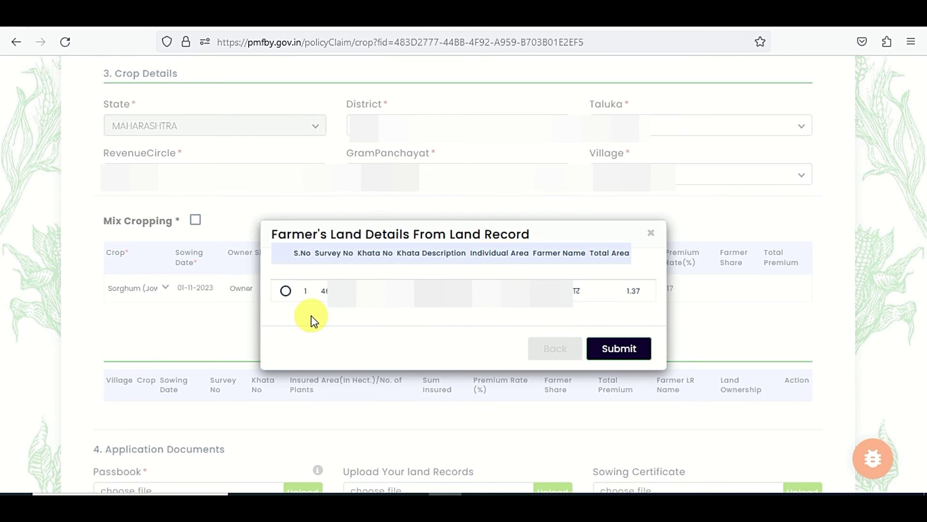
pyautogui.click(287, 291)
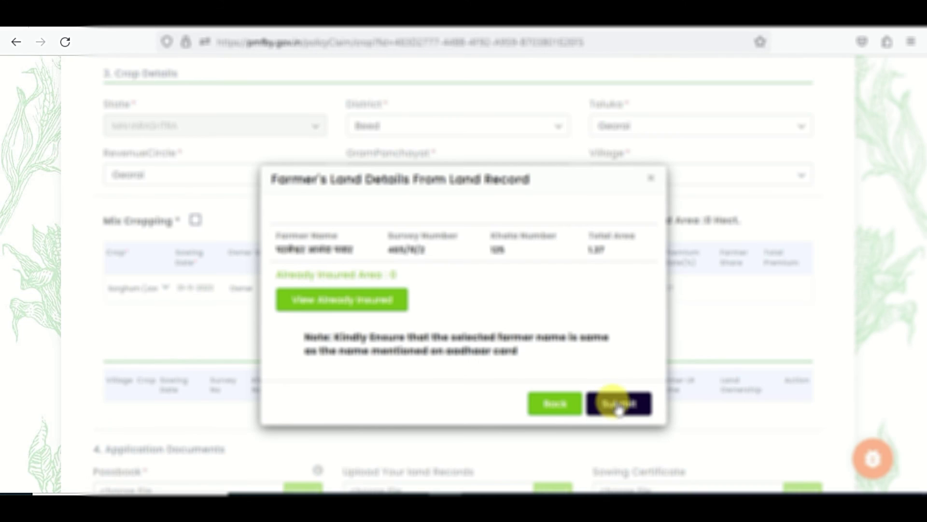
pyautogui.click(617, 406)
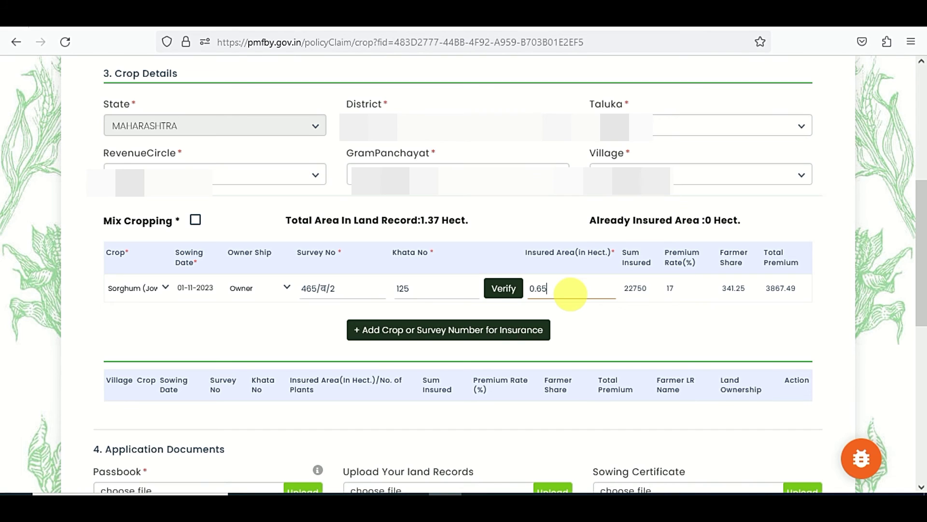
pyautogui.click(476, 333)
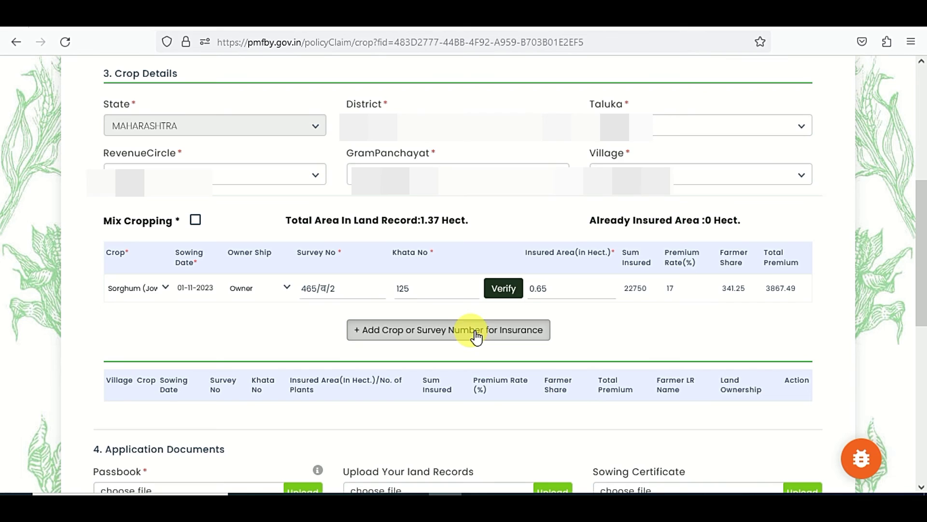
# - Start a Bengal Gram (Chana) entry with sowing date 06-11-2023, and copy the survey number from the sorghum row into it
pyautogui.click(133, 290)
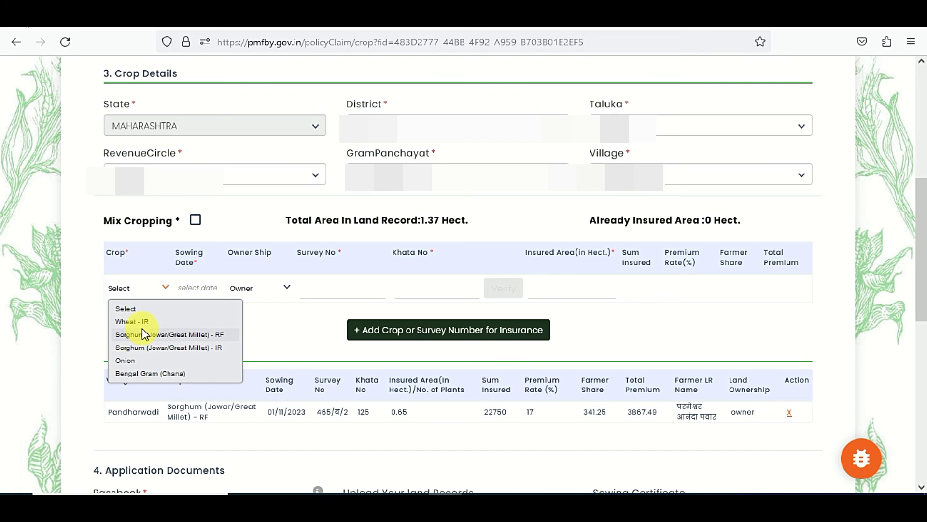
pyautogui.click(145, 373)
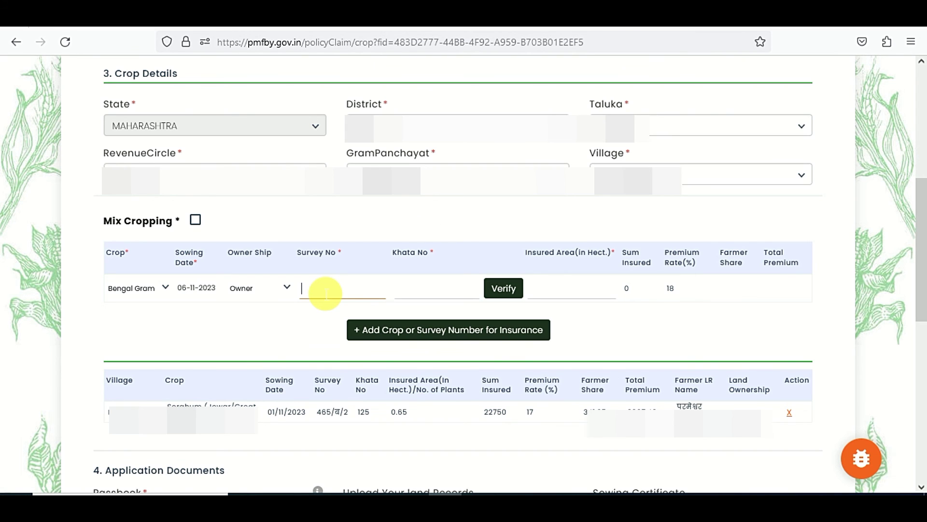
pyautogui.click(344, 415)
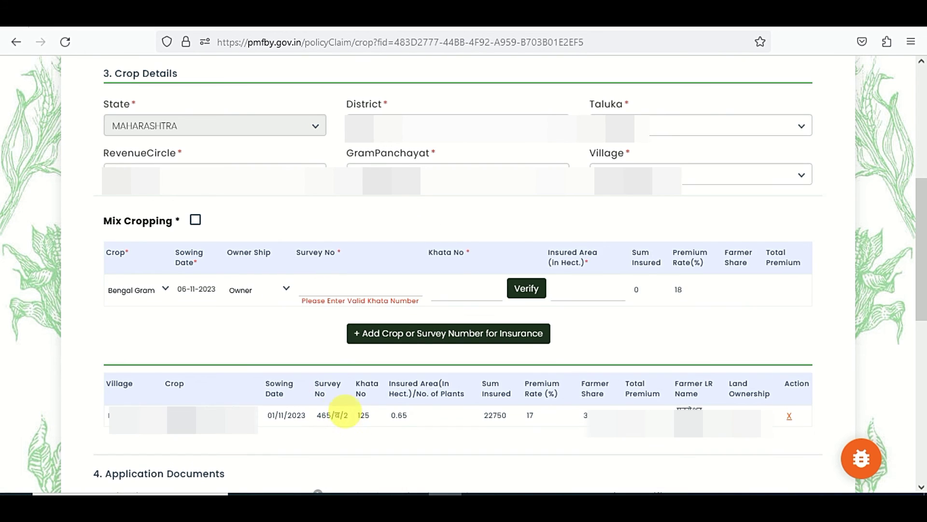
pyautogui.moveTo(326, 413); pyautogui.dragTo(320, 413)
pyautogui.hotkey('ctrl', 'c')
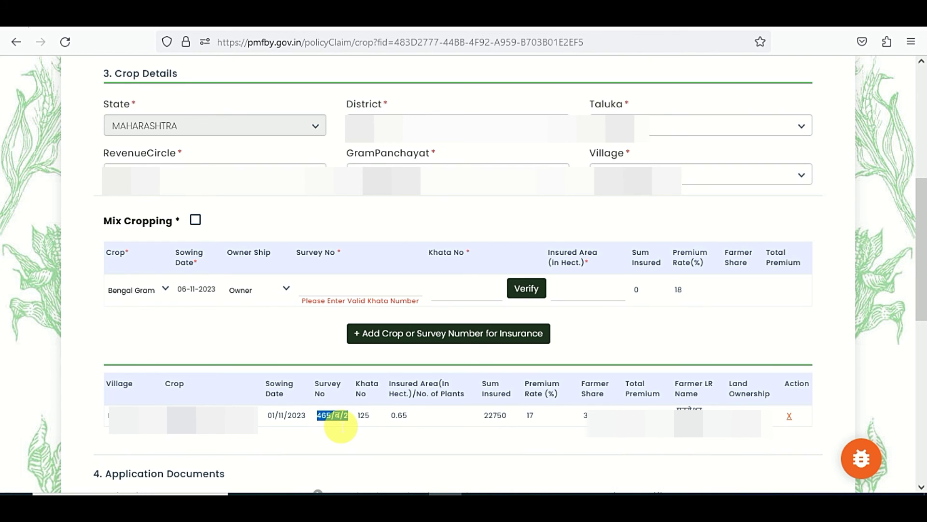
pyautogui.click(317, 298)
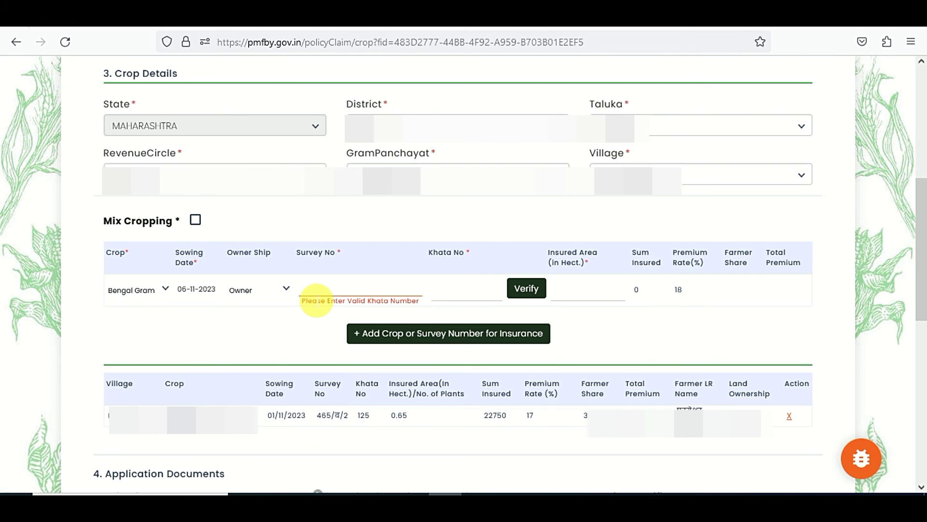
pyautogui.hotkey('ctrl', 'v')
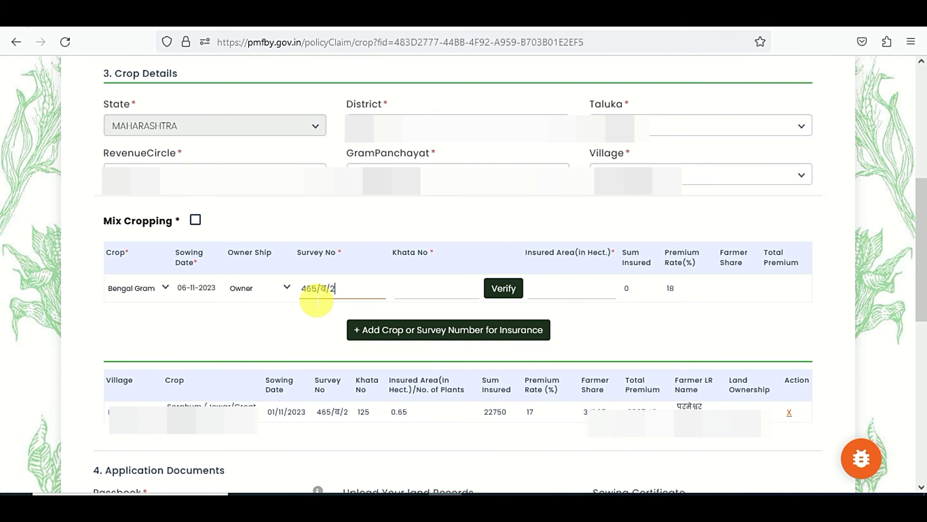
# - Enter the khata number, verify the Bengal Gram entry against the farmer's land record, and add it with 0.65 hectares
pyautogui.click(425, 297)
pyautogui.write('125')
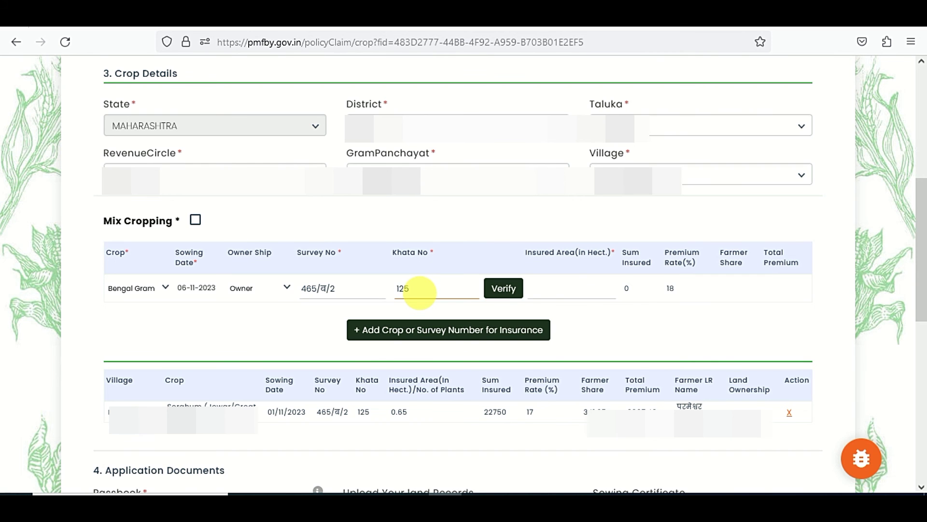
pyautogui.click(502, 292)
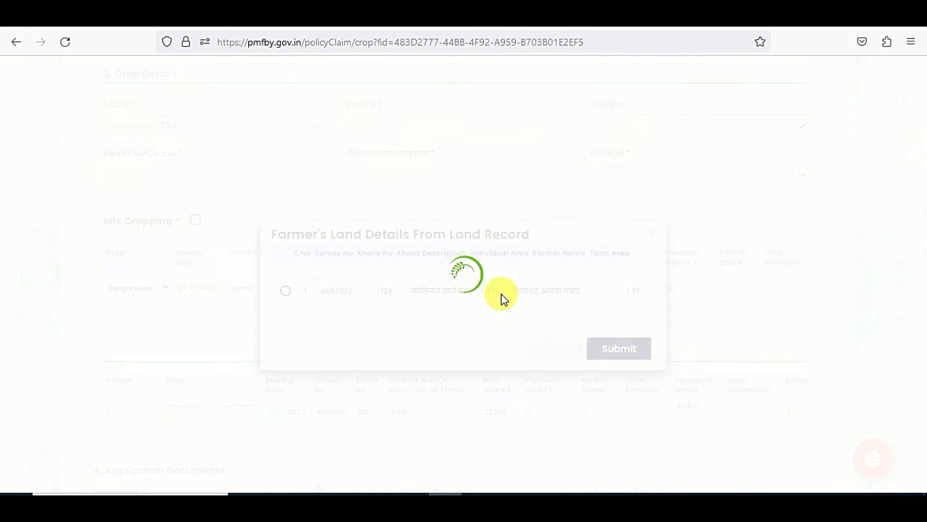
pyautogui.click(286, 291)
pyautogui.click(621, 403)
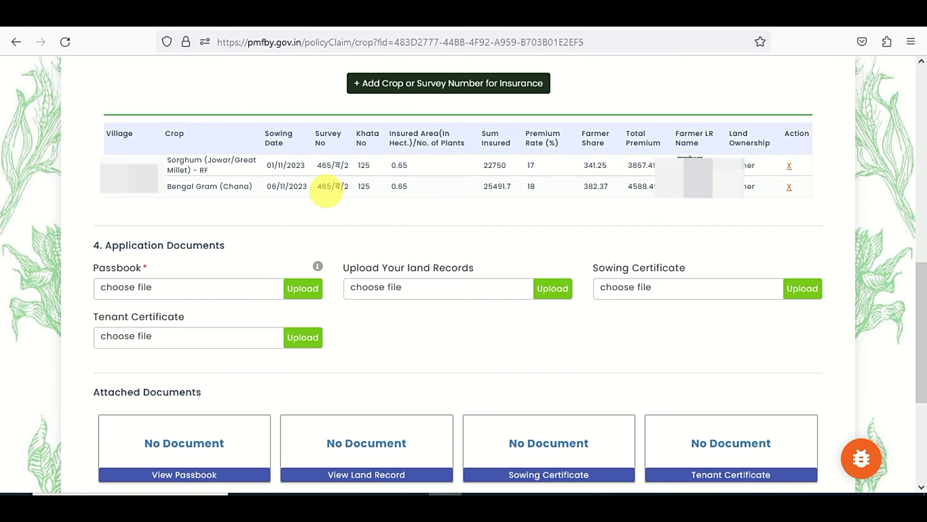
# - Select the Bengal Gram entry's survey number, switch to Notepad and write the number there with the Latin letter b
pyautogui.moveTo(317, 189); pyautogui.dragTo(352, 199)
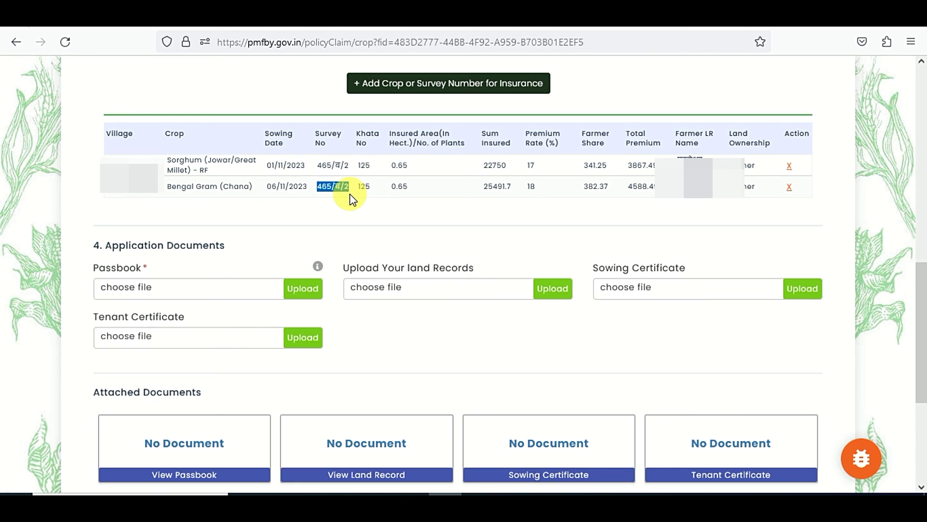
pyautogui.click(513, 506)
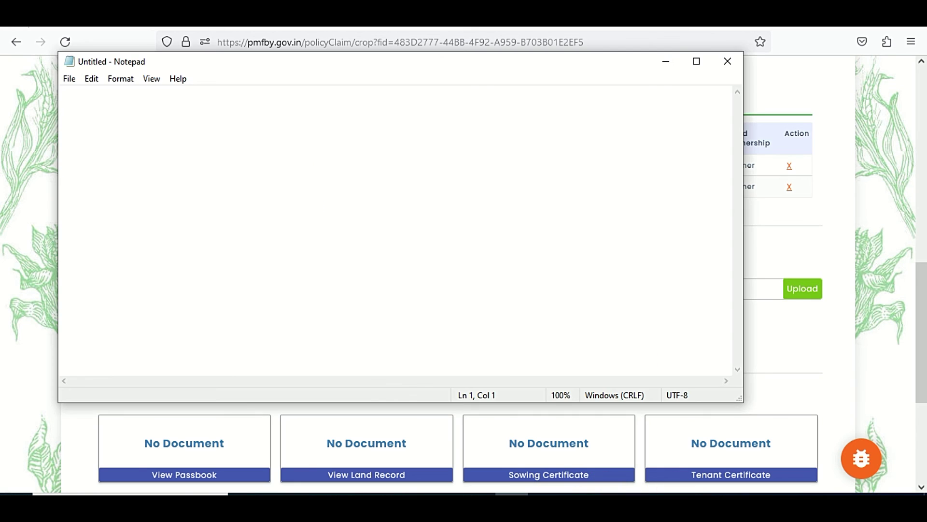
pyautogui.write('465/b/2')
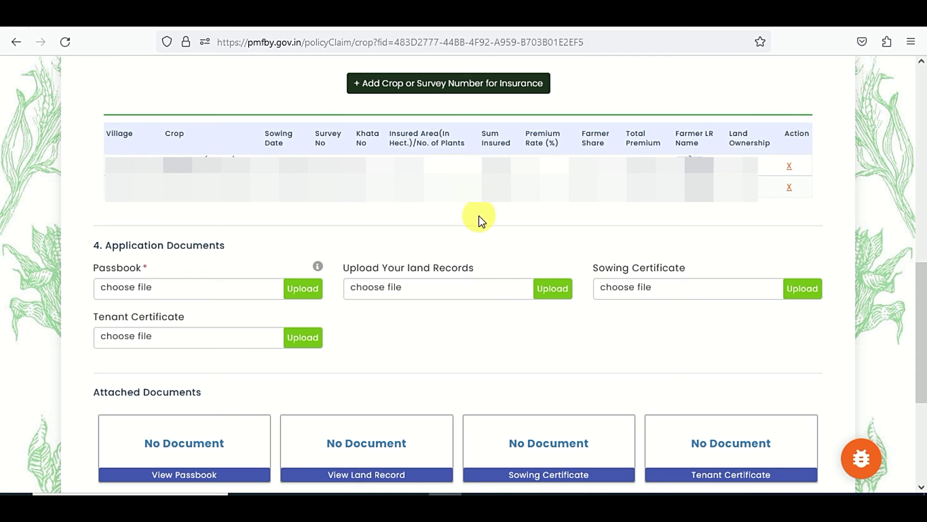
# - Choose the scanned passbook file and upload it again as the application's mandatory passbook document
pyautogui.click(174, 288)
pyautogui.click(158, 105)
pyautogui.click(341, 301)
pyautogui.click(310, 291)
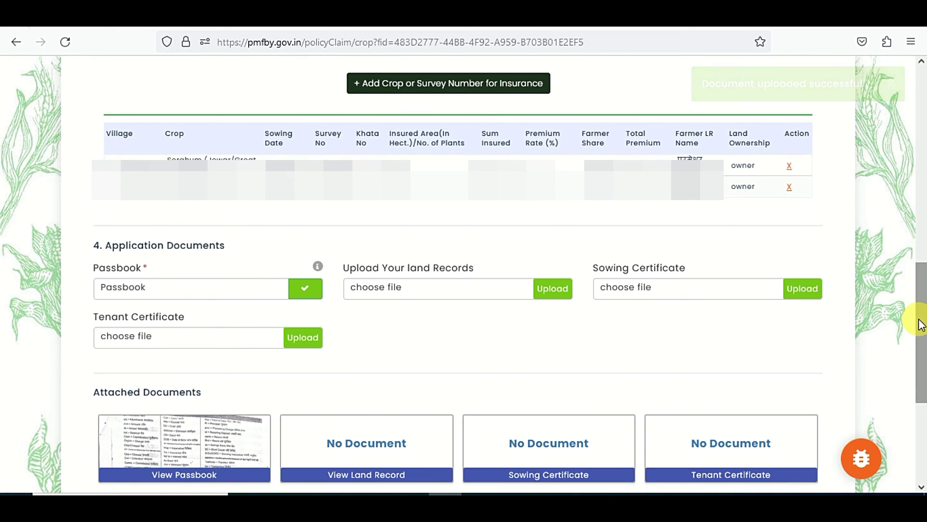
pyautogui.scroll(-5, 920, 325)
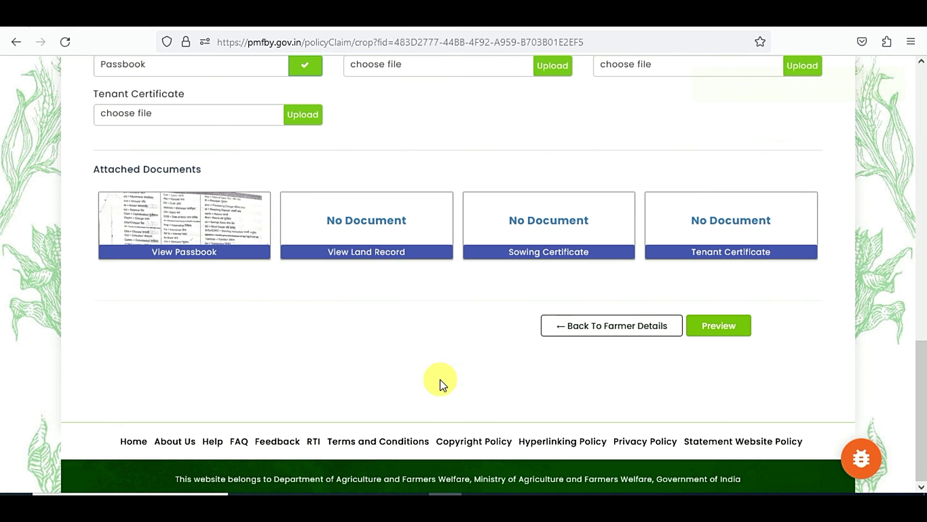
# - Preview the completed application with its crop entries and attached passbook, and submit it
pyautogui.click(719, 338)
pyautogui.click(719, 338)
pyautogui.moveTo(922, 291); pyautogui.dragTo(904, 433)
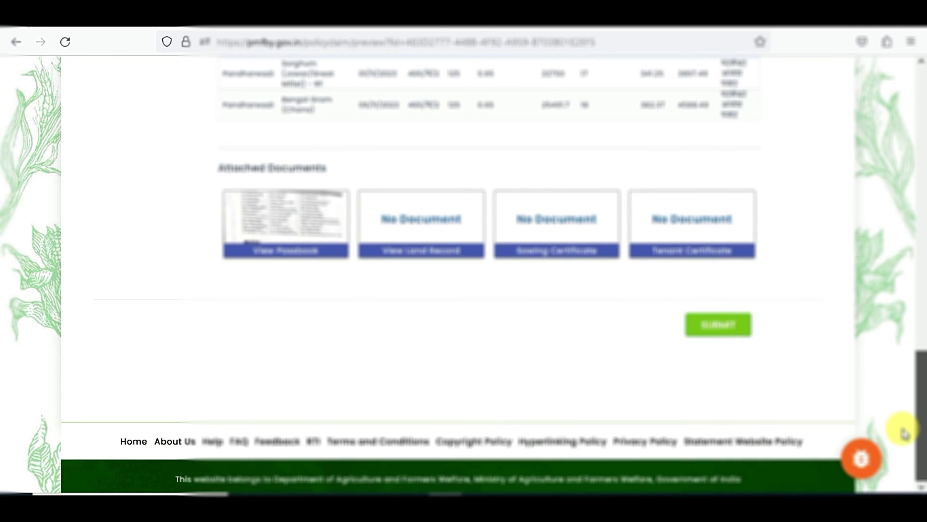
pyautogui.click(710, 328)
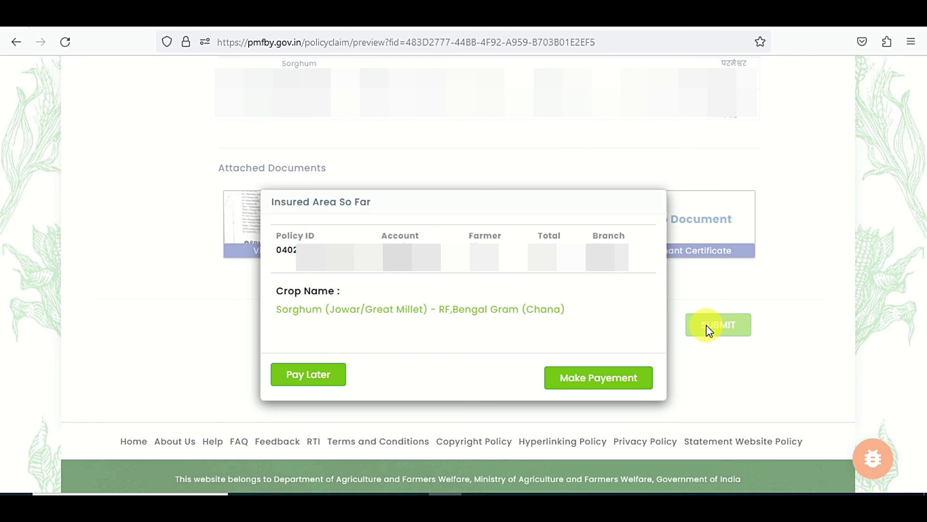
# - Pay the ₹2 premium immediately from the CSC wallet by entering the wallet PIN, and request the application's acknowledgement for printing
pyautogui.click(586, 386)
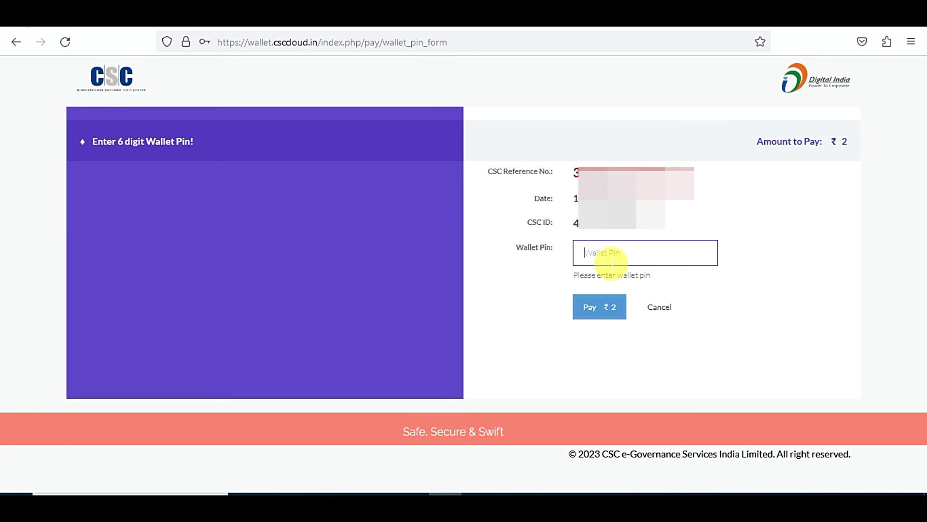
pyautogui.write('••••••')
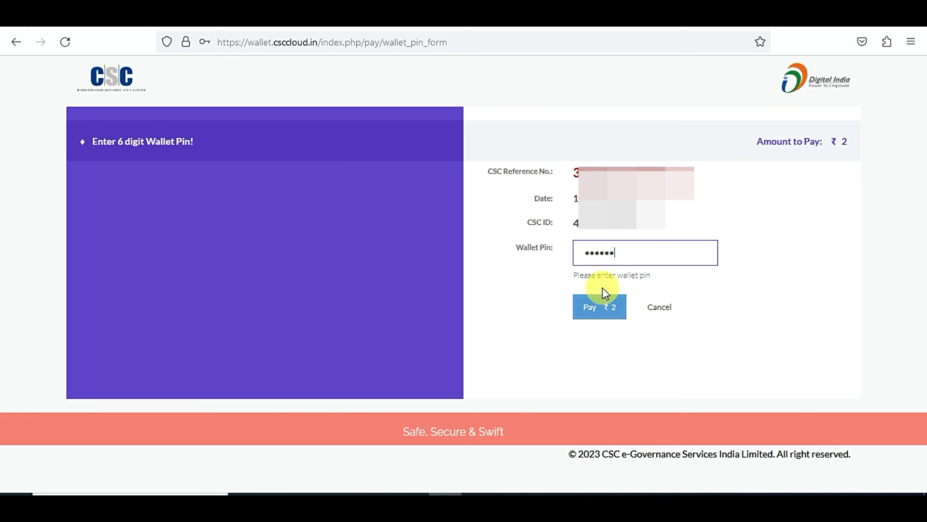
pyautogui.click(608, 316)
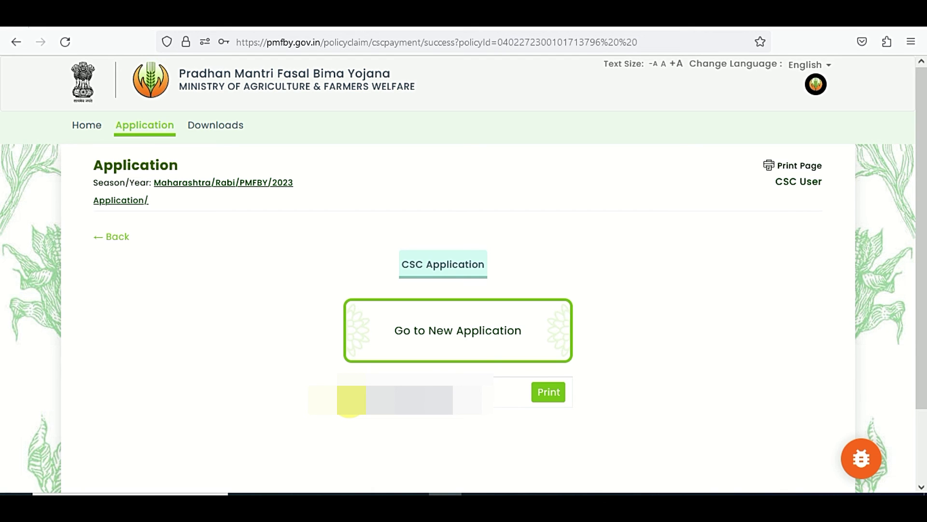
pyautogui.click(555, 395)
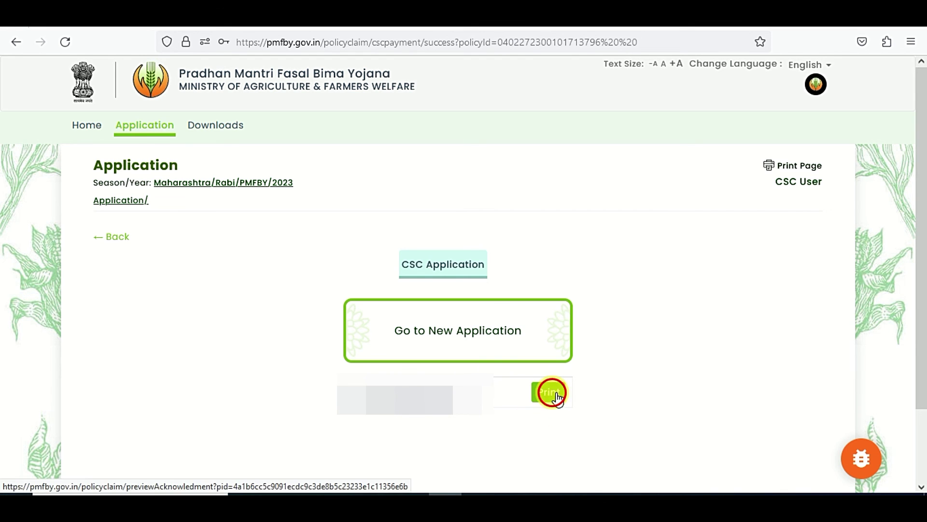